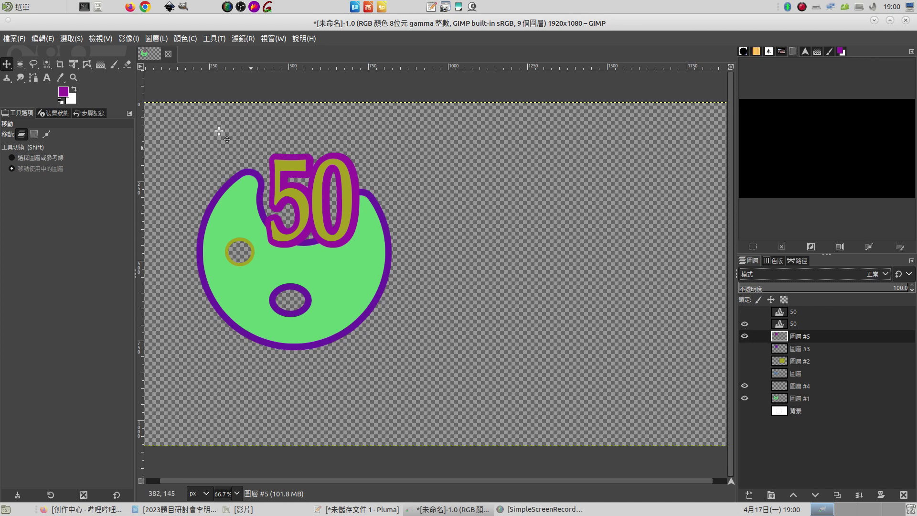
Create a new blank 1920 × 1080 px image with a white background.
{"action": "left_click", "coordinate": [21, 39]}
{"action": "left_click", "coordinate": [21, 49]}
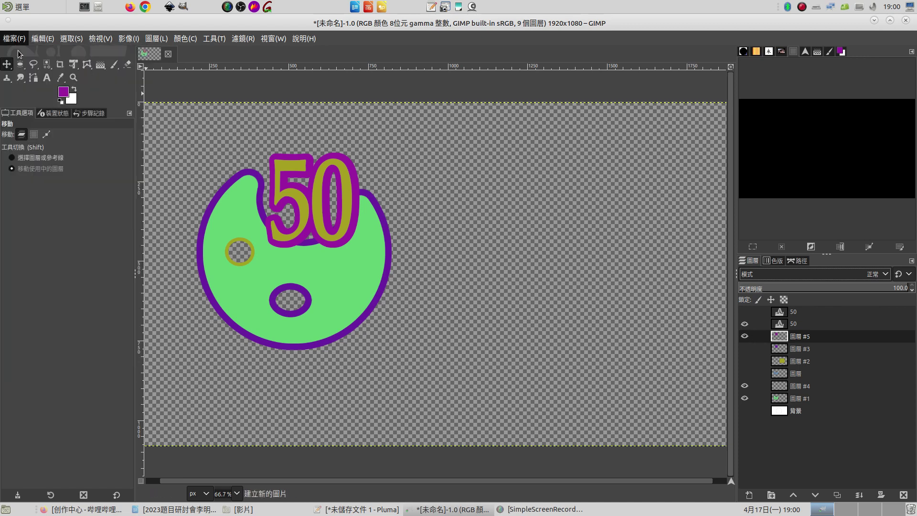
{"action": "left_click", "coordinate": [292, 205]}
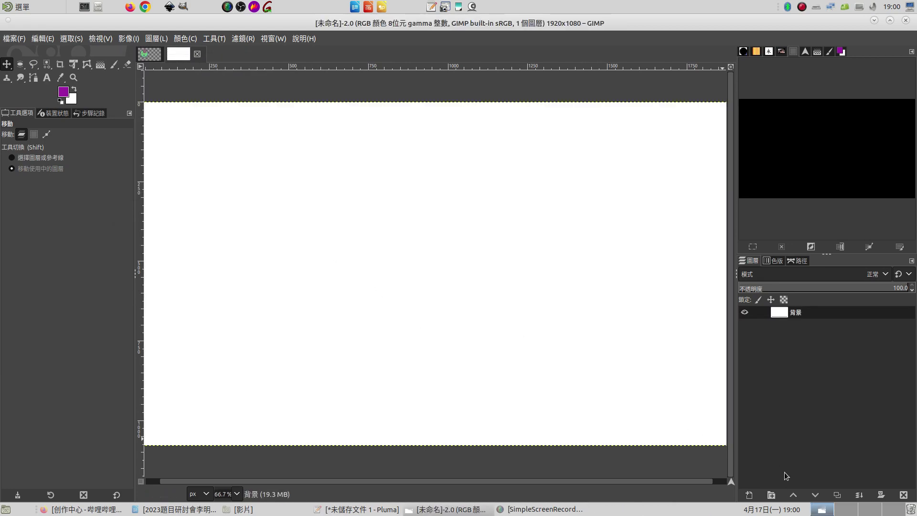
Add a transparent 1920 × 1080 px layer above the background and hide the white background layer.
{"action": "left_click", "coordinate": [749, 495]}
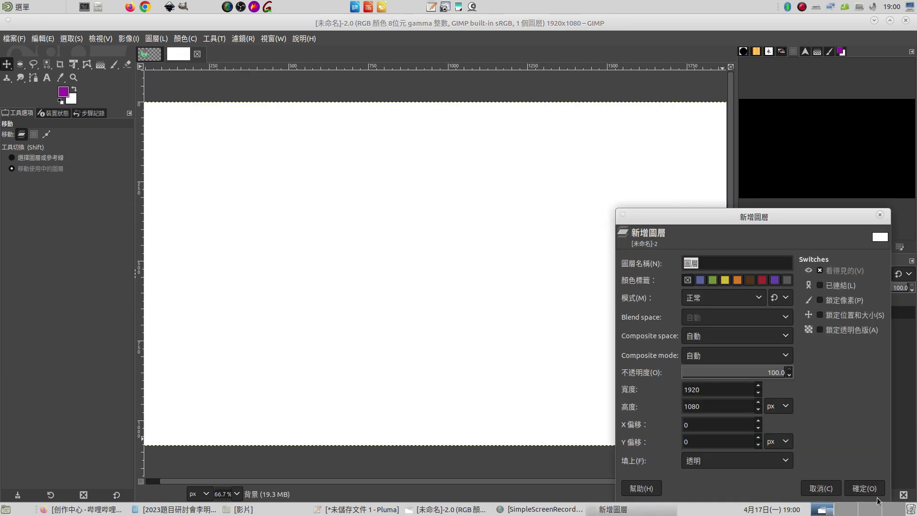
{"action": "left_click", "coordinate": [864, 488]}
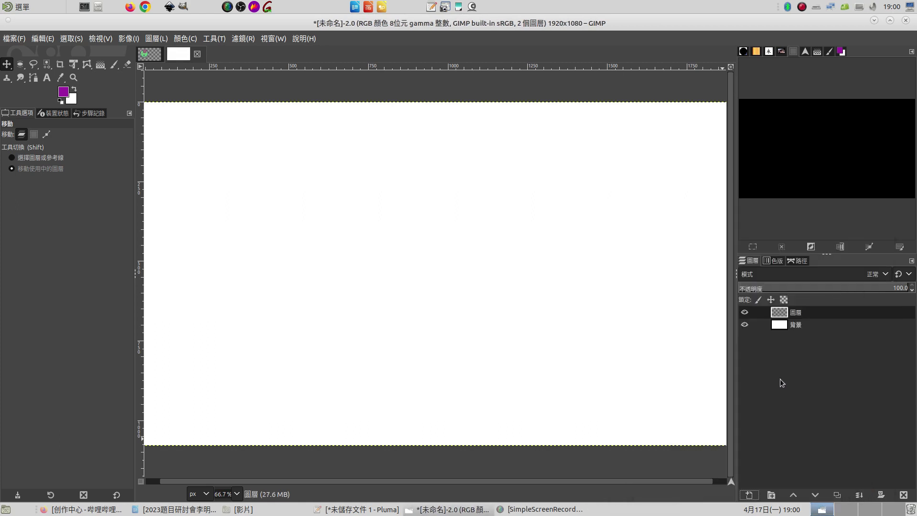
{"action": "left_click", "coordinate": [744, 325]}
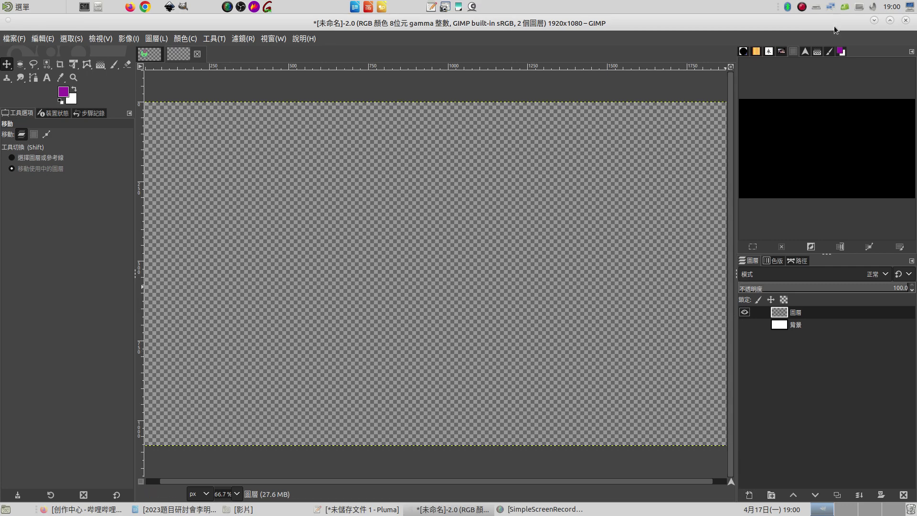
Make a circular selection about 718 × 718 px at position 405, 216 with the Ellipse Select tool.
{"action": "left_click", "coordinate": [806, 51]}
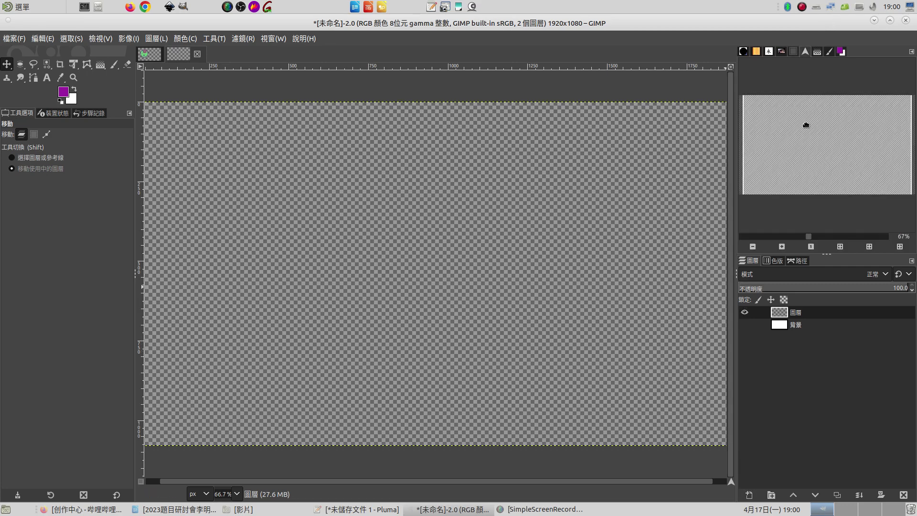
{"action": "left_click", "coordinate": [835, 247]}
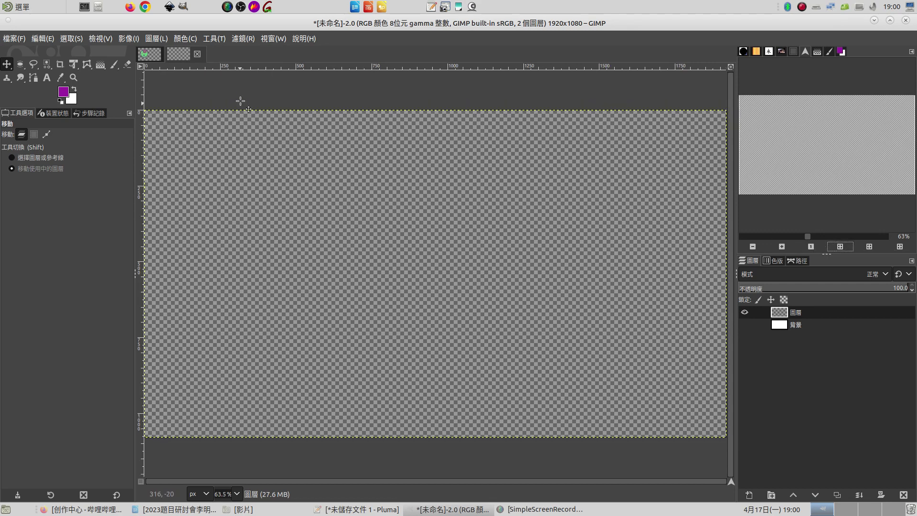
{"action": "left_click", "coordinate": [20, 67]}
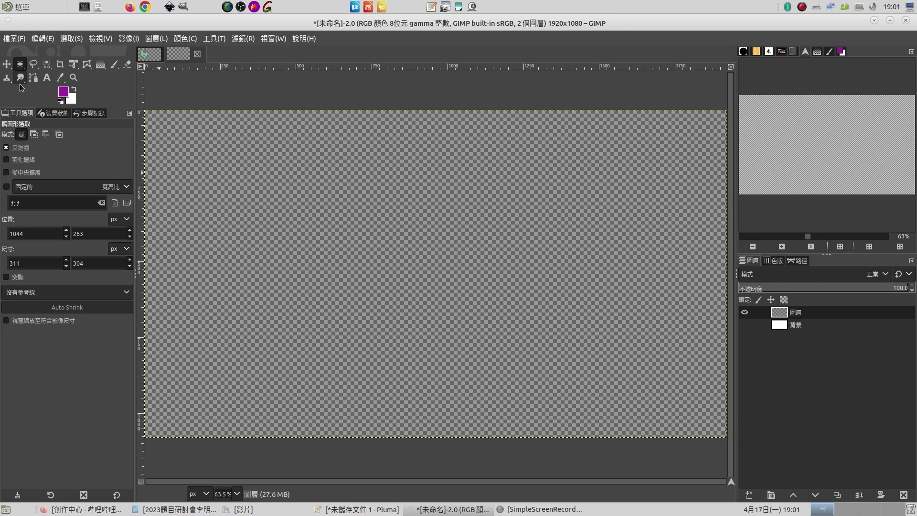
{"action": "right_click", "coordinate": [20, 65]}
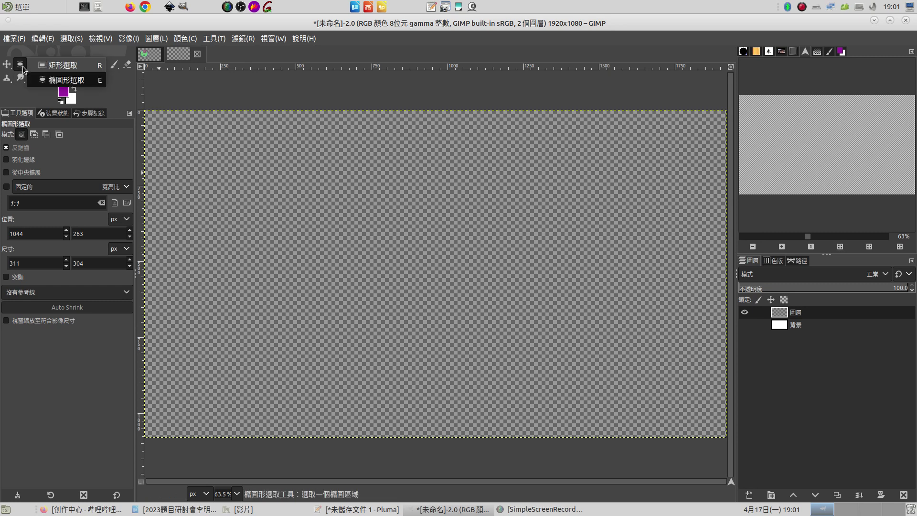
{"action": "left_click", "coordinate": [52, 81]}
{"action": "left_click_drag", "start_coordinate": [267, 176], "coordinate": [481, 362]}
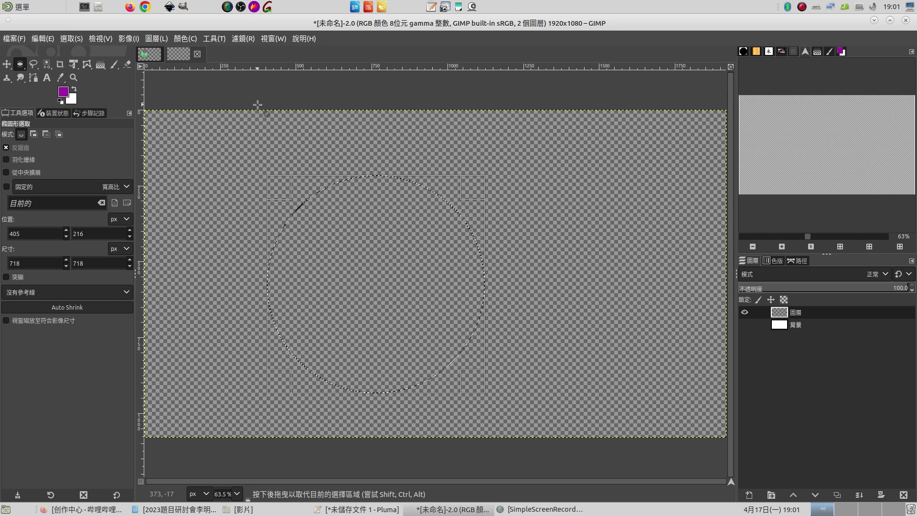
Fill the circular selection with the purple foreground color and undo the fill.
{"action": "left_click", "coordinate": [43, 39]}
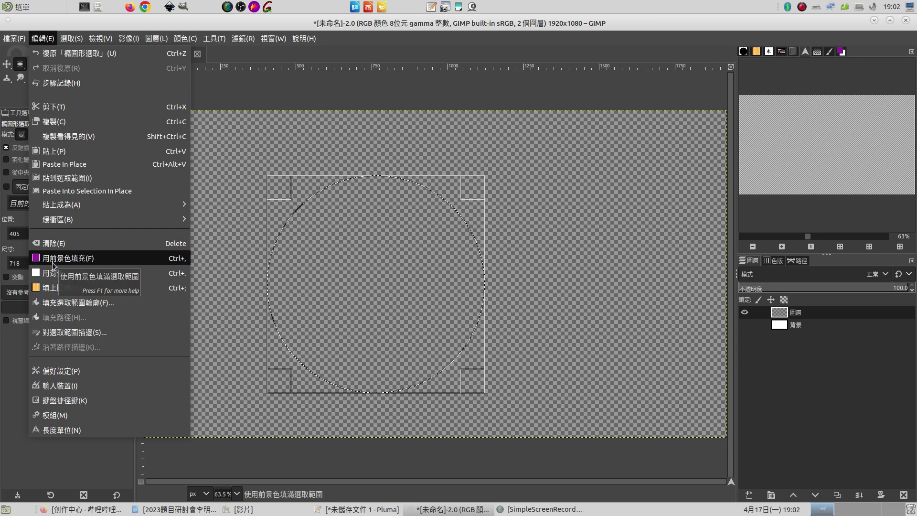
{"action": "left_click", "coordinate": [75, 260]}
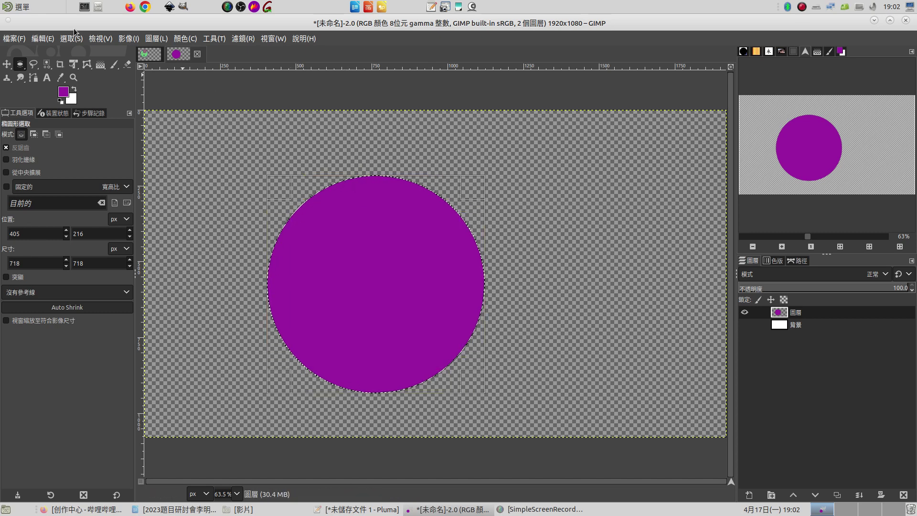
{"action": "left_click", "coordinate": [48, 40]}
{"action": "left_click", "coordinate": [56, 55]}
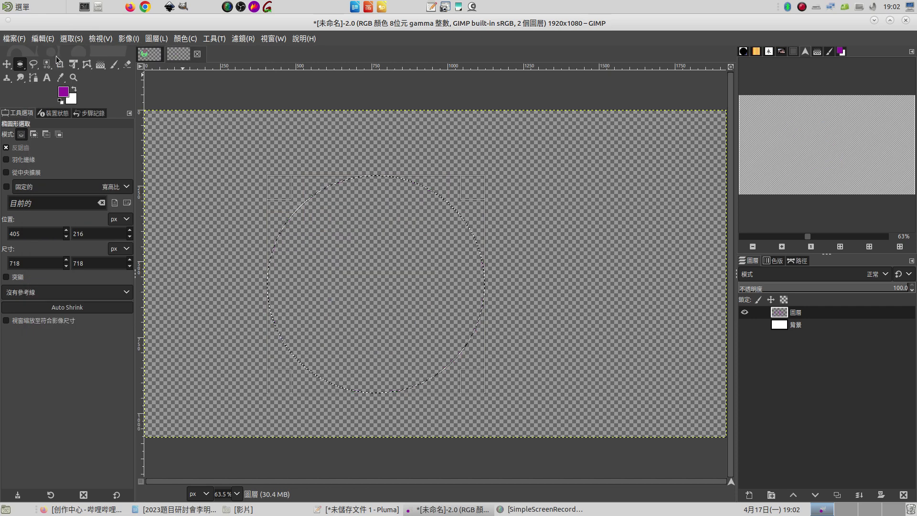
Stroke the circular selection with a 16 px solid purple line and deselect everything.
{"action": "left_click", "coordinate": [44, 40]}
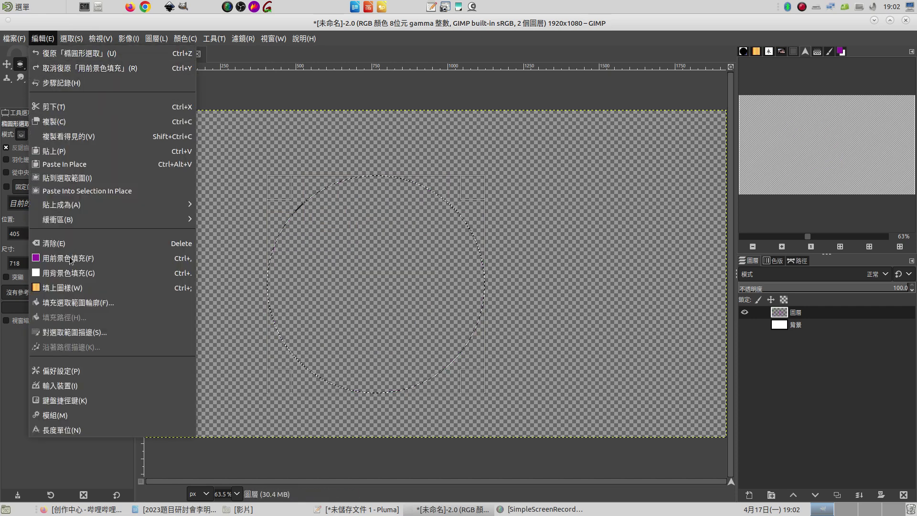
{"action": "left_click", "coordinate": [87, 332]}
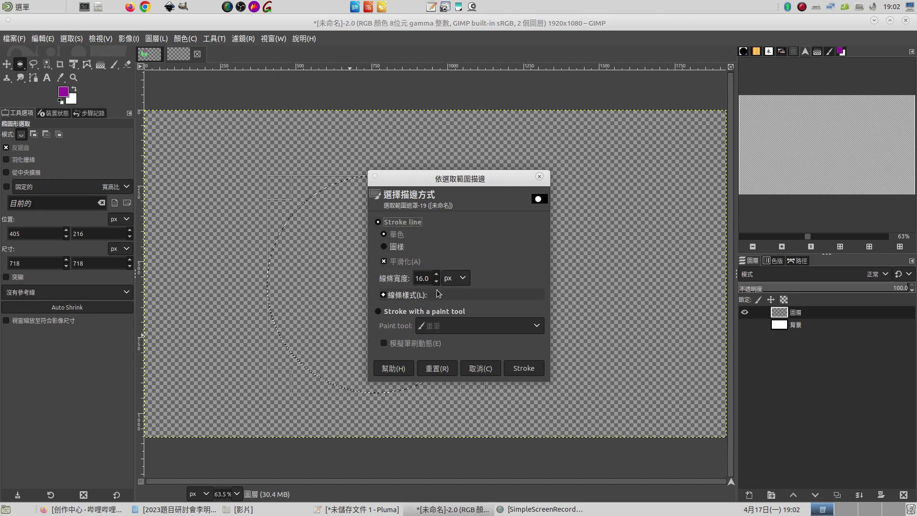
{"action": "left_click", "coordinate": [525, 369]}
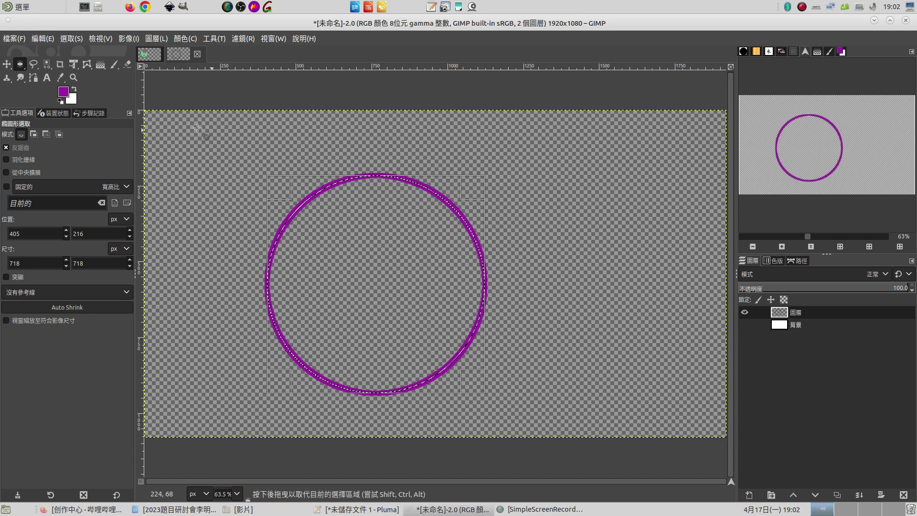
{"action": "left_click", "coordinate": [67, 38]}
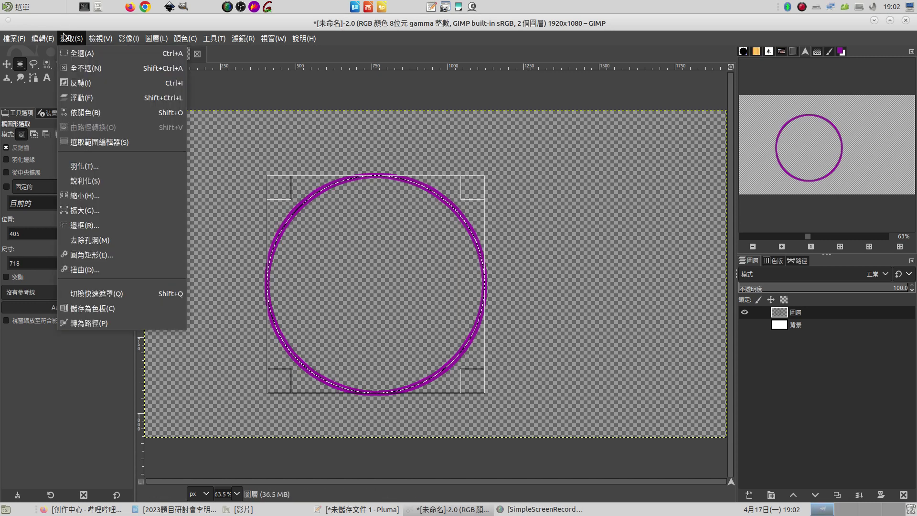
{"action": "left_click", "coordinate": [80, 70]}
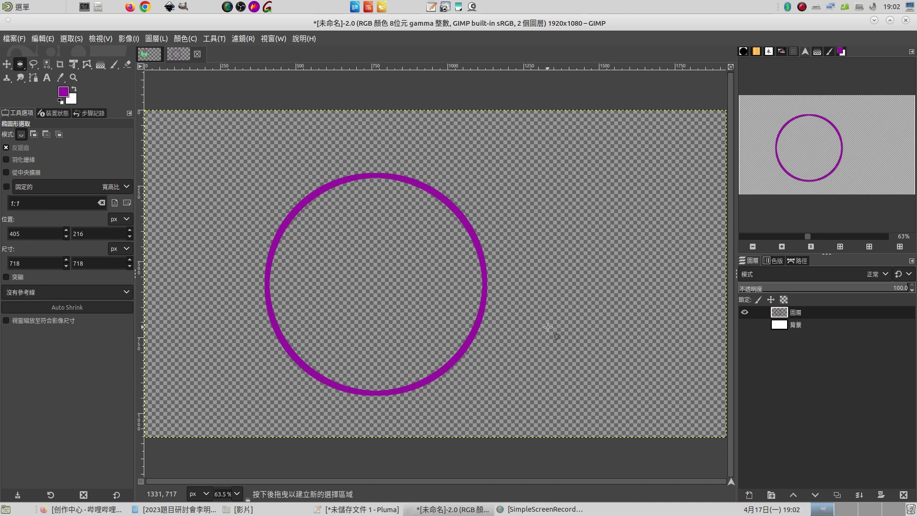
Add another transparent layer on top and hide the layer holding the purple ring.
{"action": "left_click", "coordinate": [745, 312]}
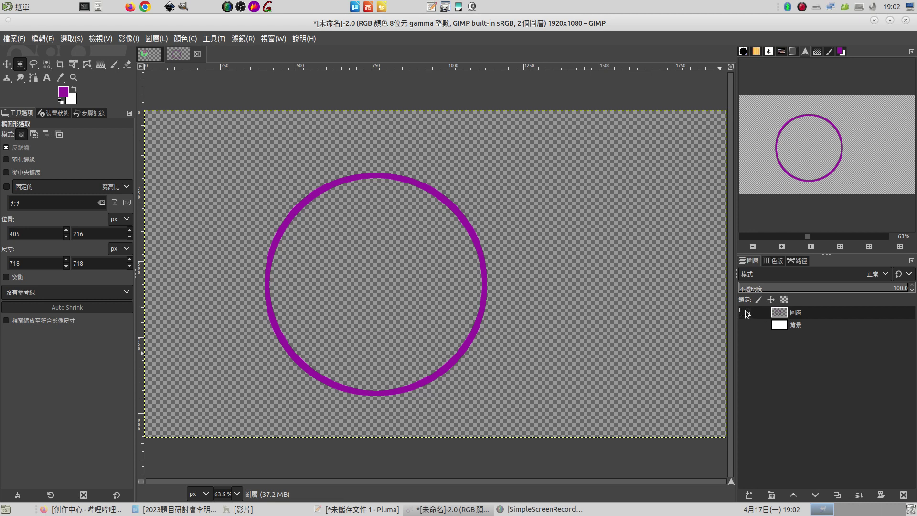
{"action": "left_click", "coordinate": [745, 312]}
{"action": "left_click", "coordinate": [749, 495]}
{"action": "left_click", "coordinate": [862, 495]}
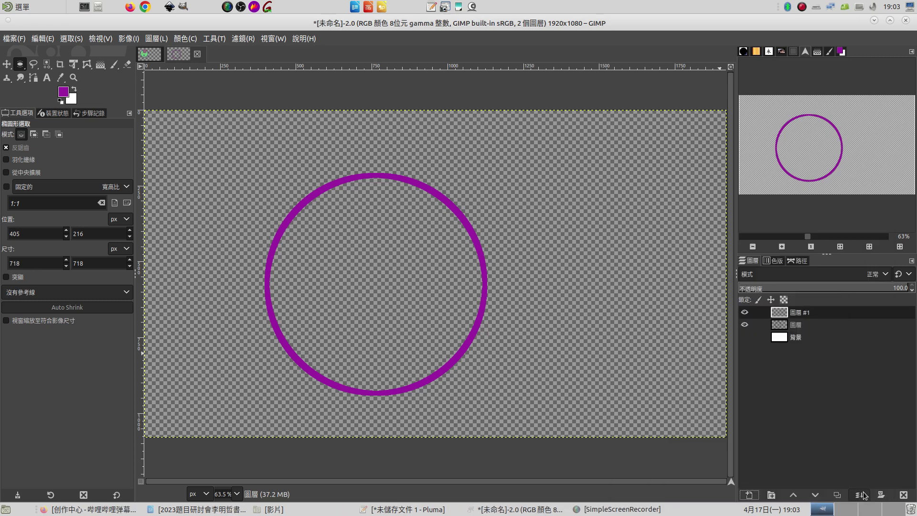
{"action": "left_click", "coordinate": [744, 325]}
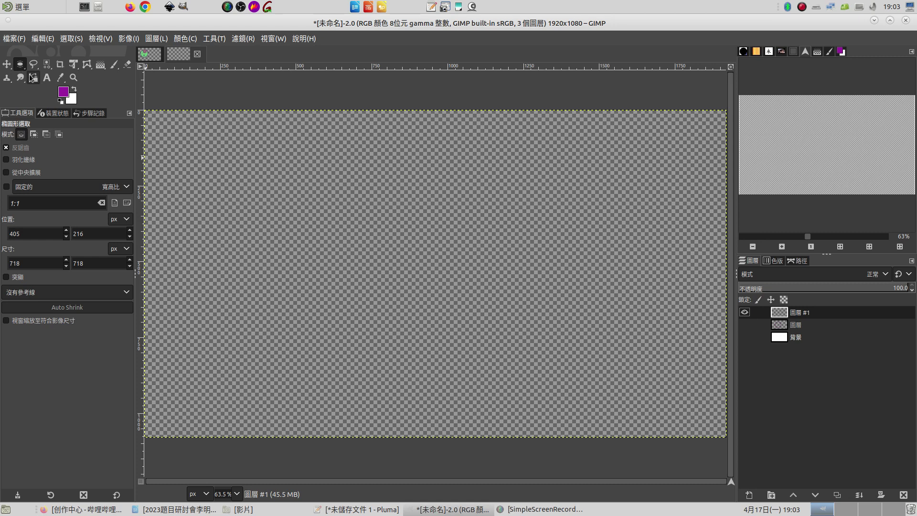
Make three separate elliptical selections together on the new layer, about 315 × 315, 404 × 411 and 288 × 293 px.
{"action": "left_click", "coordinate": [245, 186]}
{"action": "left_click_drag", "start_coordinate": [245, 186], "coordinate": [341, 281]}
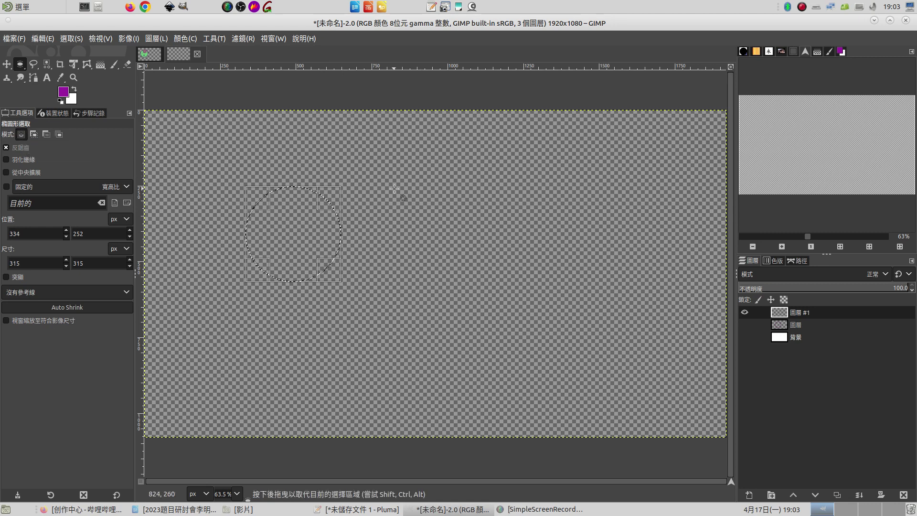
{"action": "left_click_drag", "start_coordinate": [393, 187], "coordinate": [515, 311]}
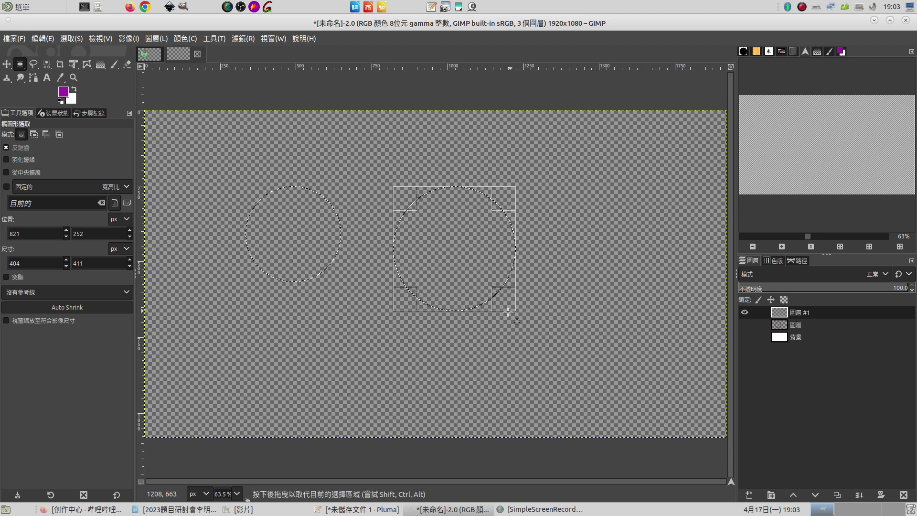
{"action": "left_click_drag", "start_coordinate": [282, 328], "coordinate": [370, 411]}
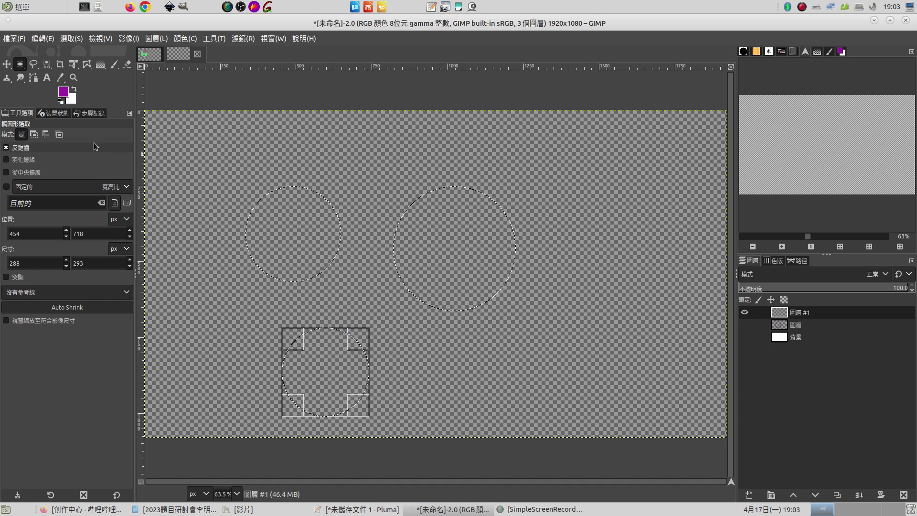
Replace the selection with an ellipse about 628 × 638 px and add an overlapping ellipse about 441 × 380 px on its left side.
{"action": "left_click", "coordinate": [23, 137]}
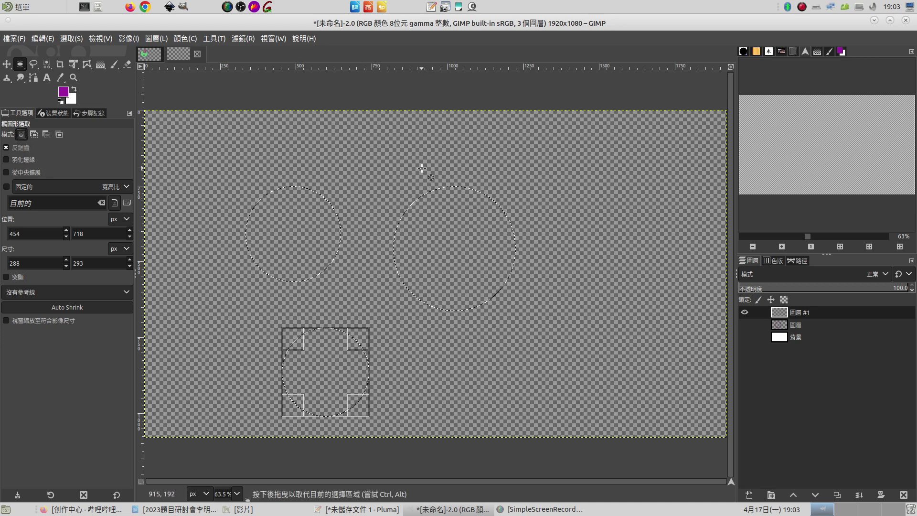
{"action": "left_click_drag", "start_coordinate": [417, 147], "coordinate": [609, 337]}
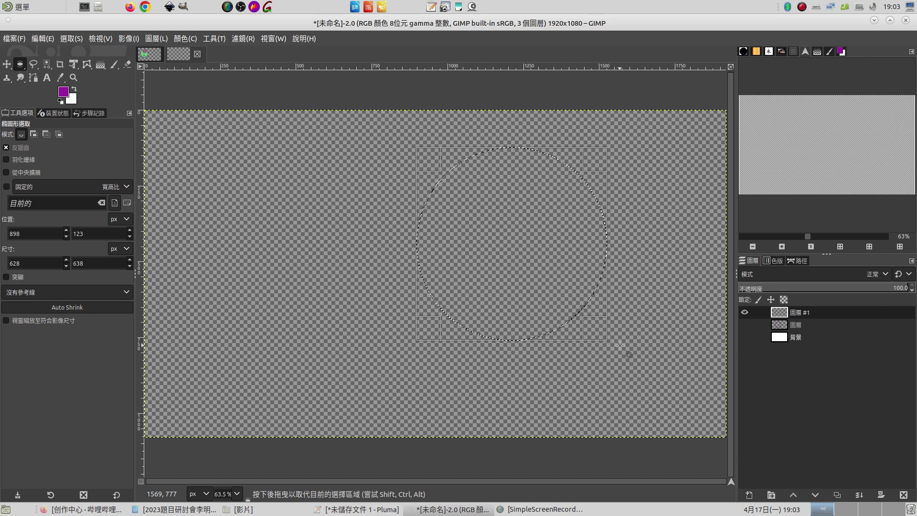
{"action": "left_click", "coordinate": [34, 135]}
{"action": "left_click_drag", "start_coordinate": [344, 194], "coordinate": [476, 308]}
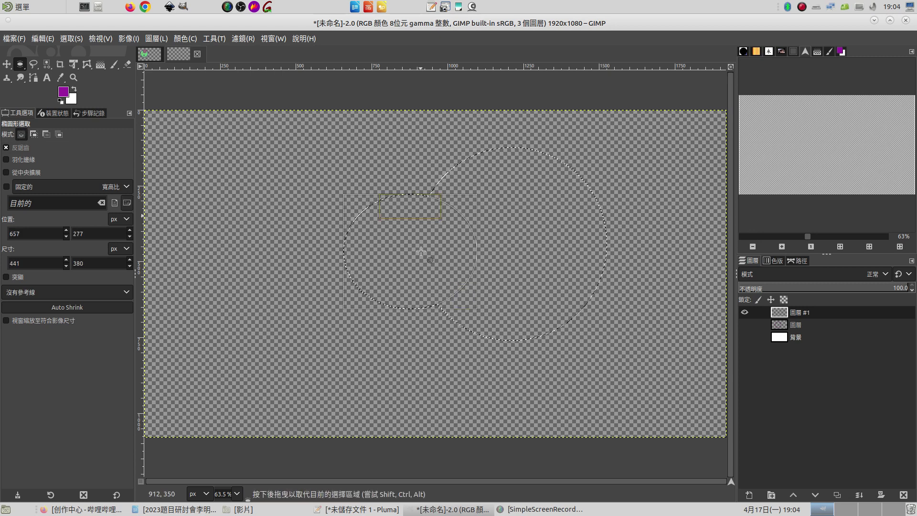
Add an ellipse about 373 × 411 px to the selection's upper left, and subtract one about 728 × 719 px at 348, 195.
{"action": "left_click", "coordinate": [46, 135]}
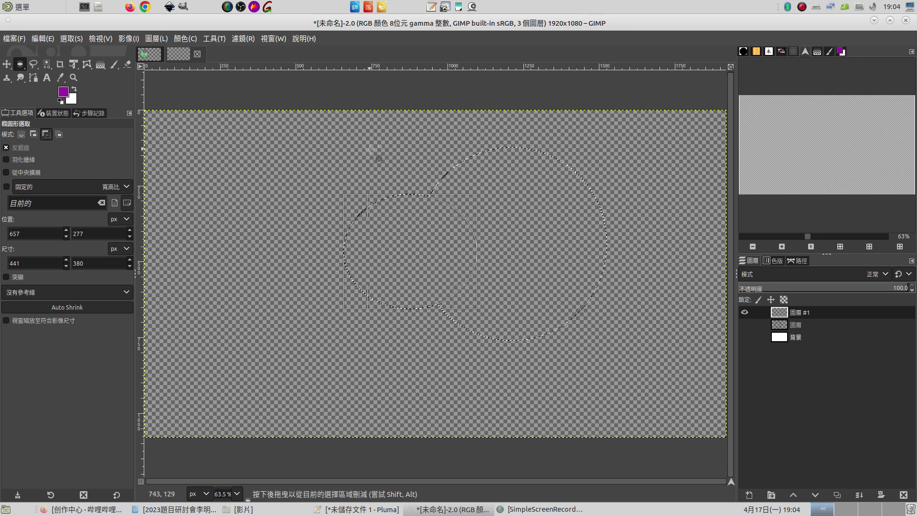
{"action": "left_click_drag", "start_coordinate": [370, 149], "coordinate": [482, 273]}
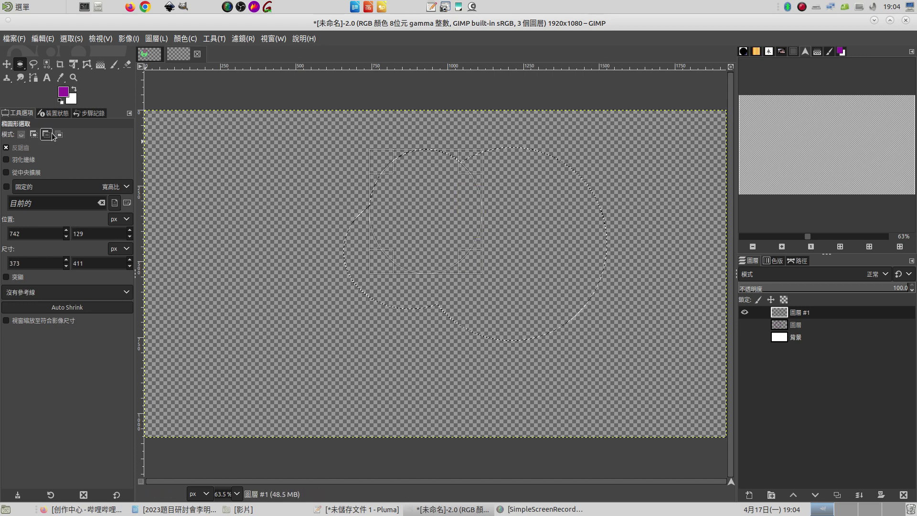
{"action": "left_click_drag", "start_coordinate": [250, 170], "coordinate": [471, 387]}
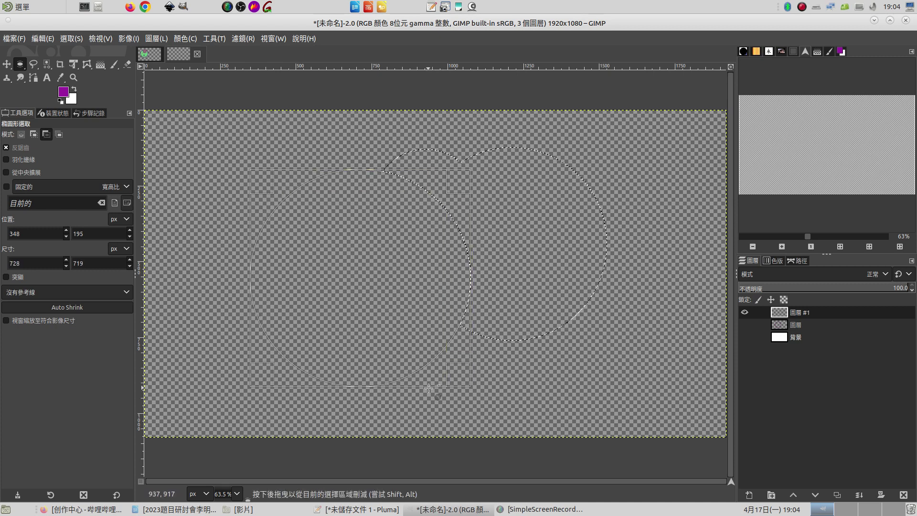
Intersect the selection with an ellipse about 616 × 634 px at 824, 391, and set the selection mode back to replace.
{"action": "left_click", "coordinate": [7, 65]}
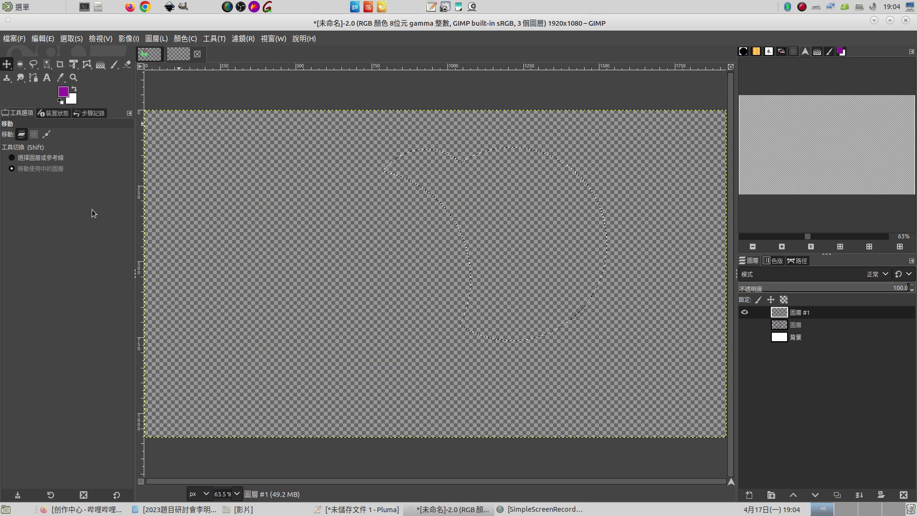
{"action": "left_click", "coordinate": [20, 64]}
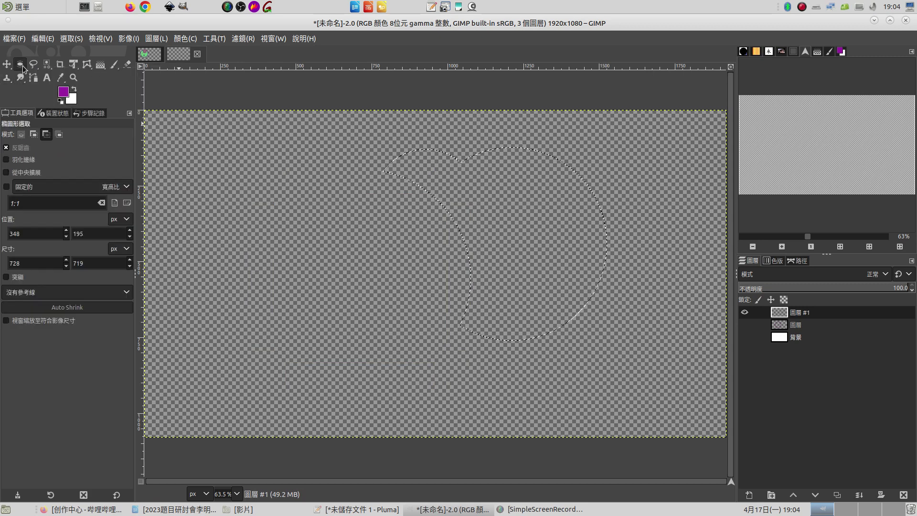
{"action": "left_click", "coordinate": [59, 134]}
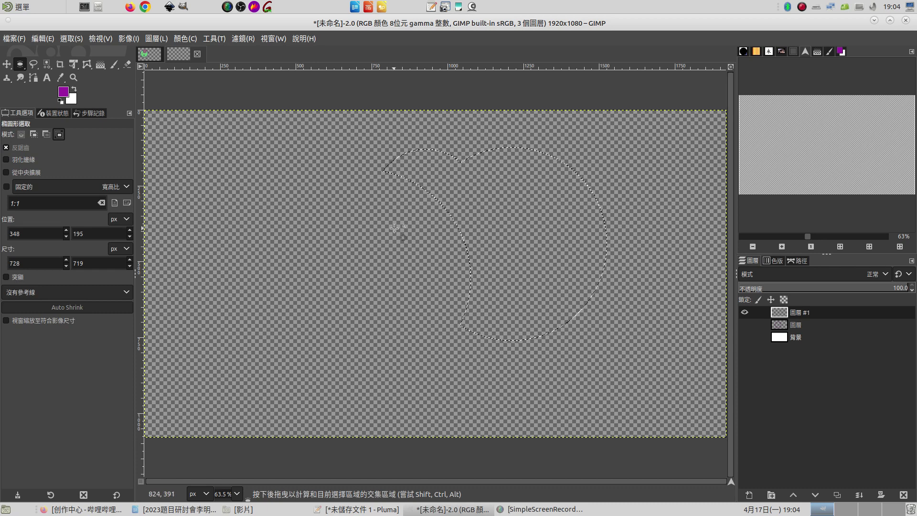
{"action": "left_click_drag", "start_coordinate": [394, 228], "coordinate": [580, 420]}
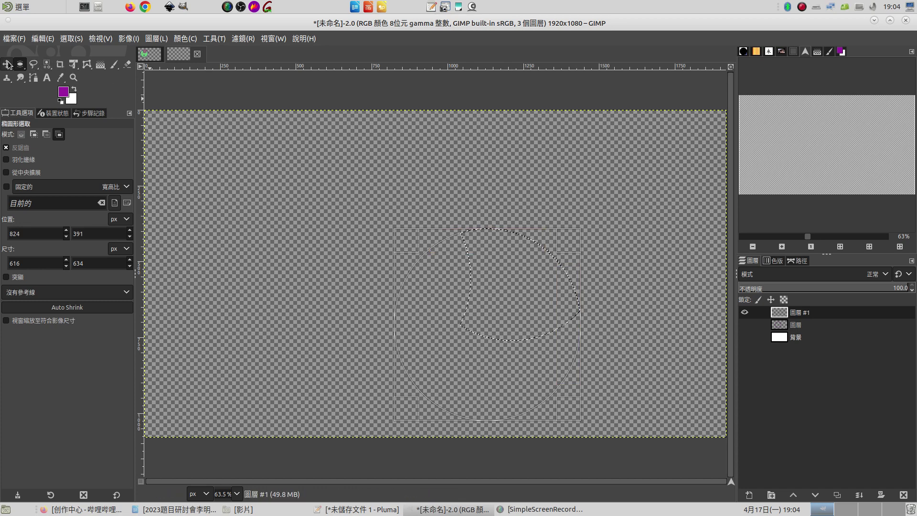
{"action": "left_click", "coordinate": [21, 134]}
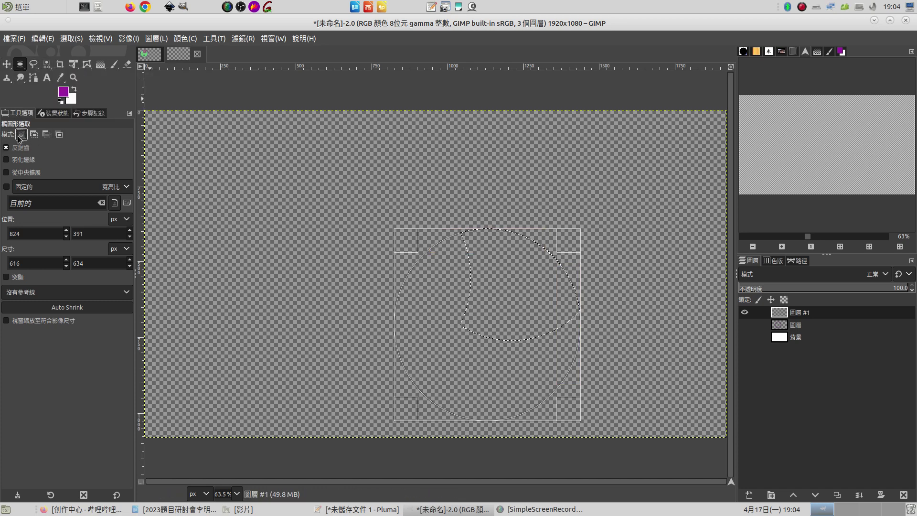
Replace the selection with an ellipse about 436 × 432 px, and add two overlapping ellipses about 421 × 440 and 499 × 506 px.
{"action": "left_click_drag", "start_coordinate": [298, 135], "coordinate": [392, 227]}
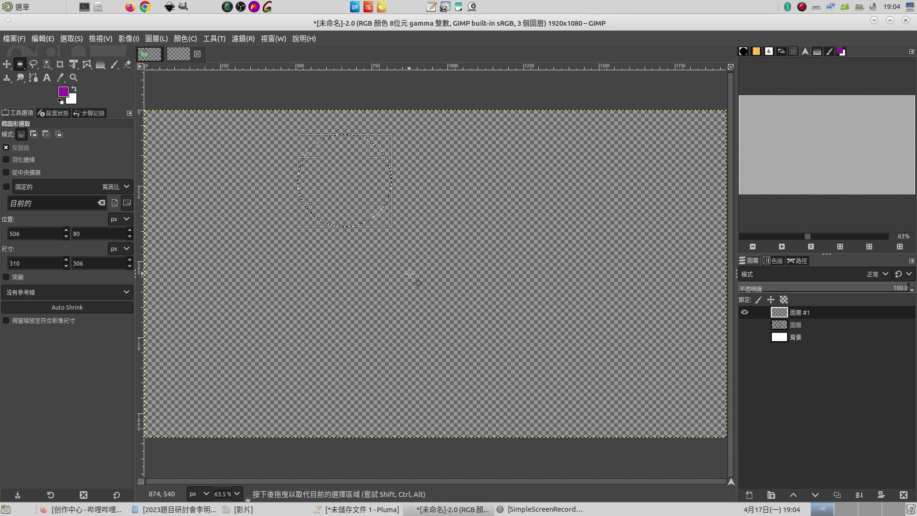
{"action": "left_click_drag", "start_coordinate": [409, 273], "coordinate": [541, 405]}
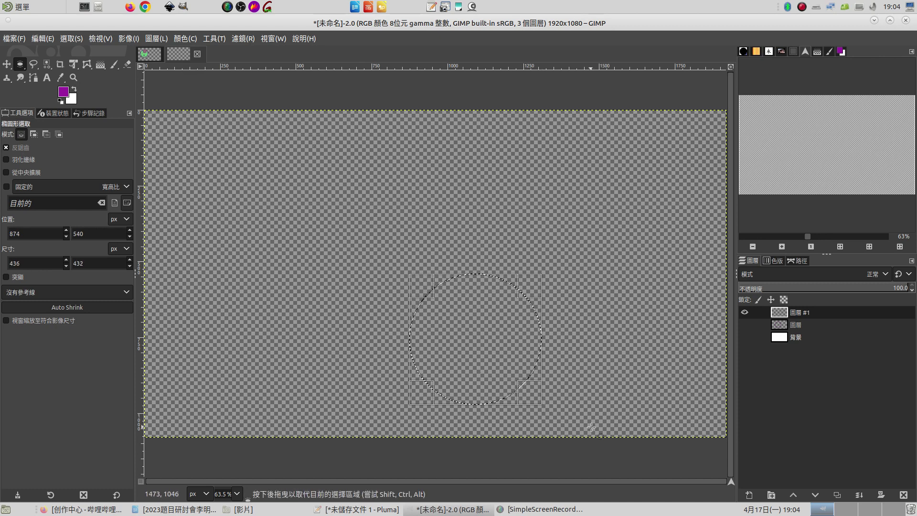
{"action": "left_click", "coordinate": [37, 136]}
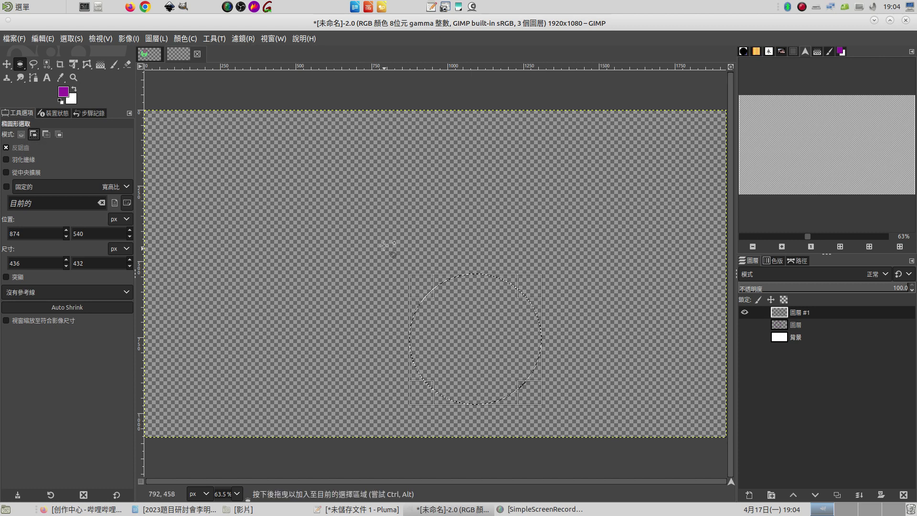
{"action": "left_click_drag", "start_coordinate": [367, 221], "coordinate": [494, 354]}
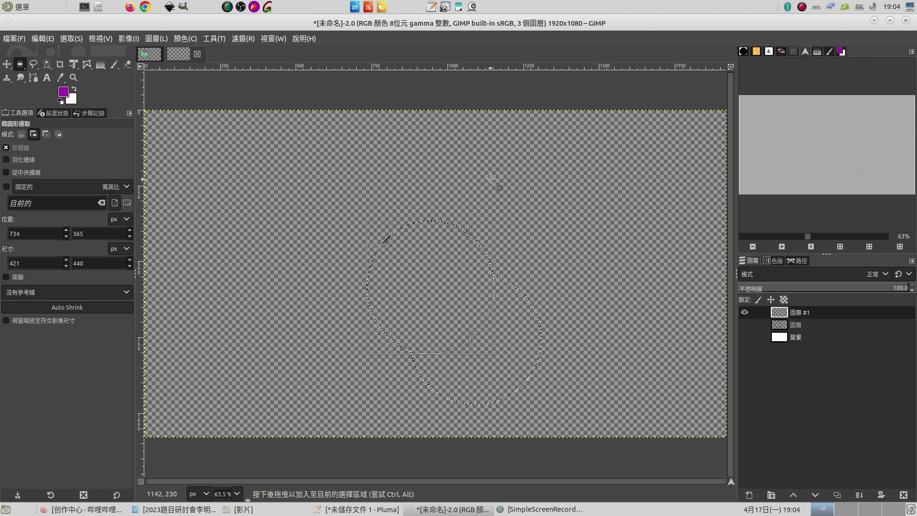
{"action": "left_click_drag", "start_coordinate": [412, 173], "coordinate": [564, 327]}
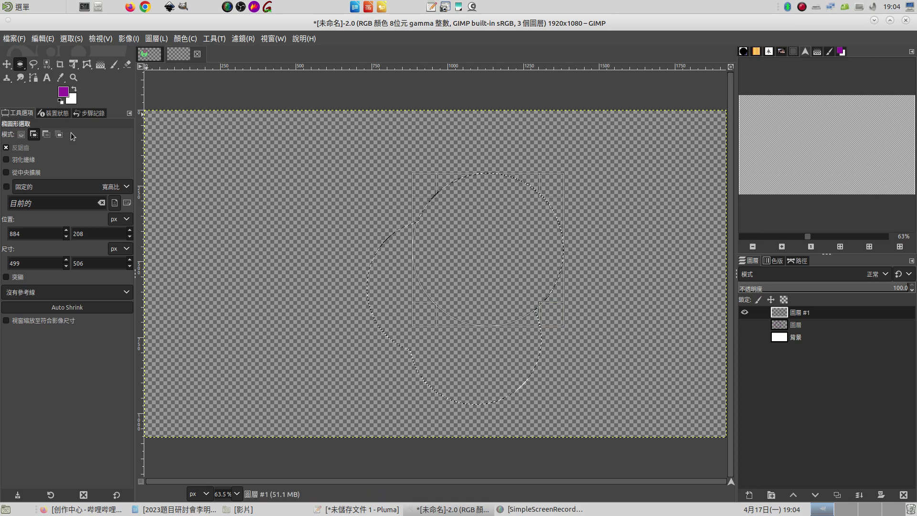
Clear the selection and set the ellipse selection mode back to replace.
{"action": "left_click", "coordinate": [70, 38]}
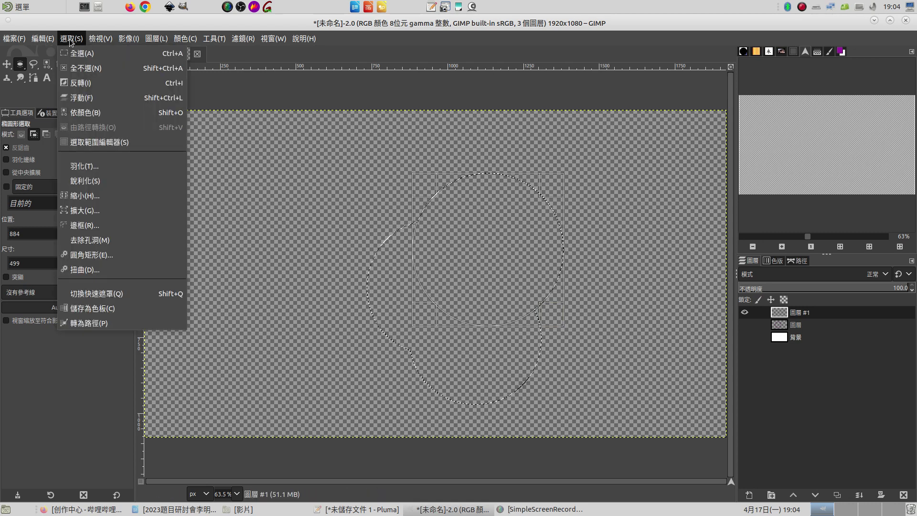
{"action": "left_click", "coordinate": [86, 64]}
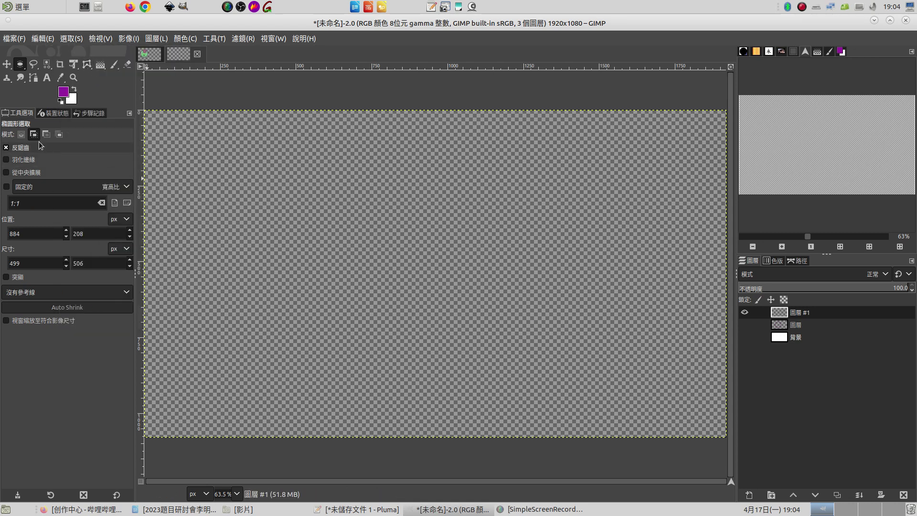
{"action": "left_click", "coordinate": [21, 135]}
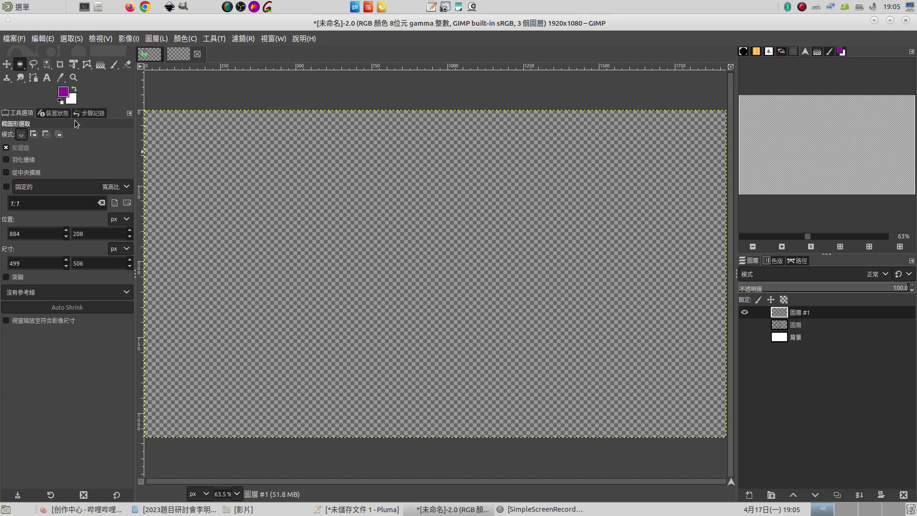
Select a circle 600 × 600 px at 394, 208 and convert the selection to a path.
{"action": "left_click_drag", "start_coordinate": [265, 174], "coordinate": [445, 355]}
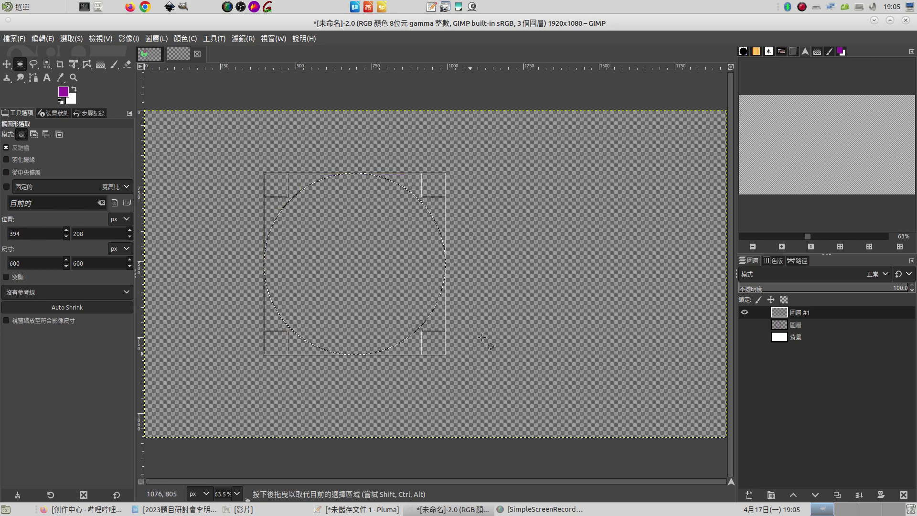
{"action": "left_click", "coordinate": [66, 38]}
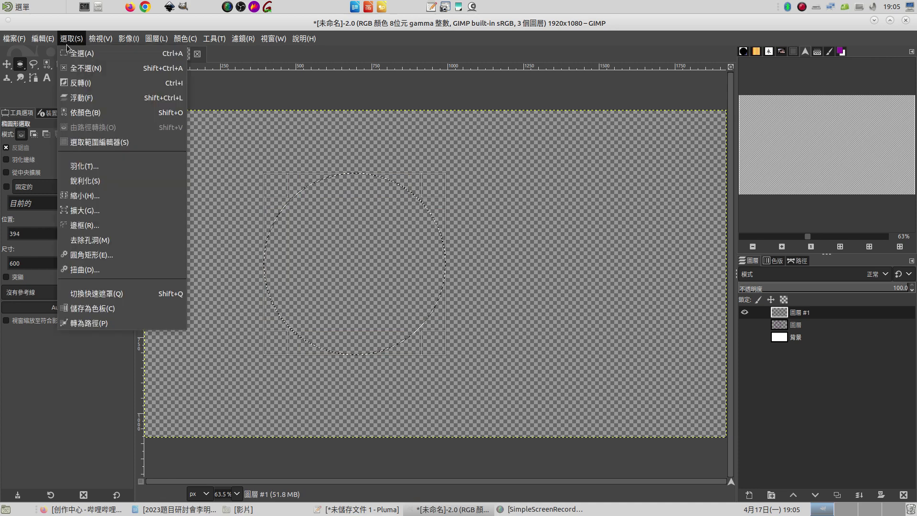
{"action": "left_click", "coordinate": [106, 322]}
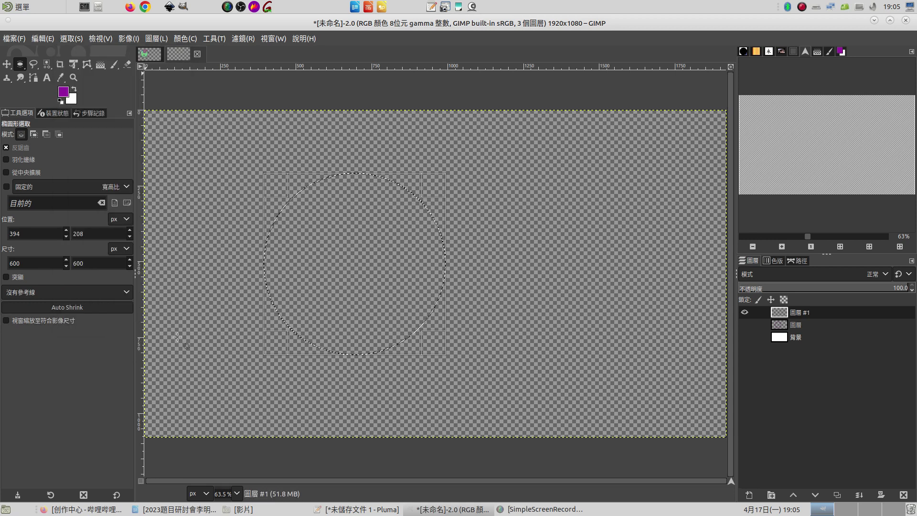
{"action": "left_click", "coordinate": [801, 262]}
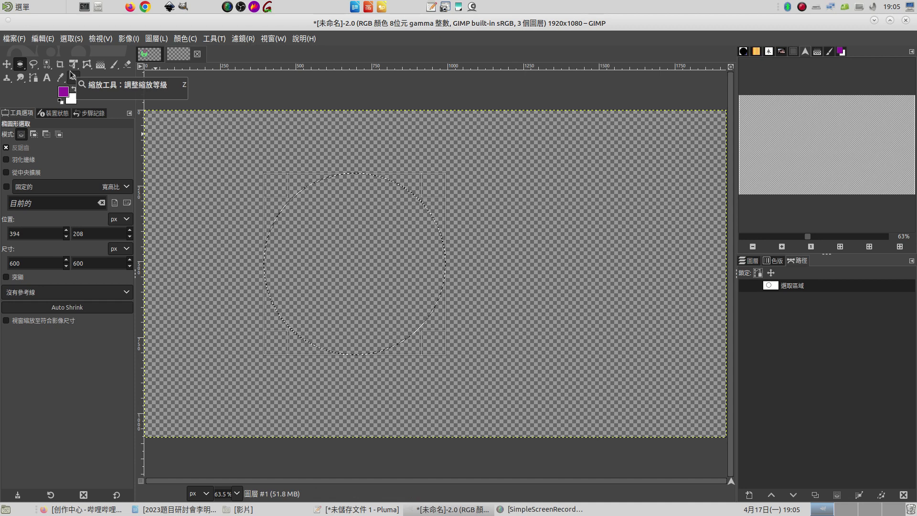
Grow the circular selection by 30 px.
{"action": "left_click", "coordinate": [65, 38]}
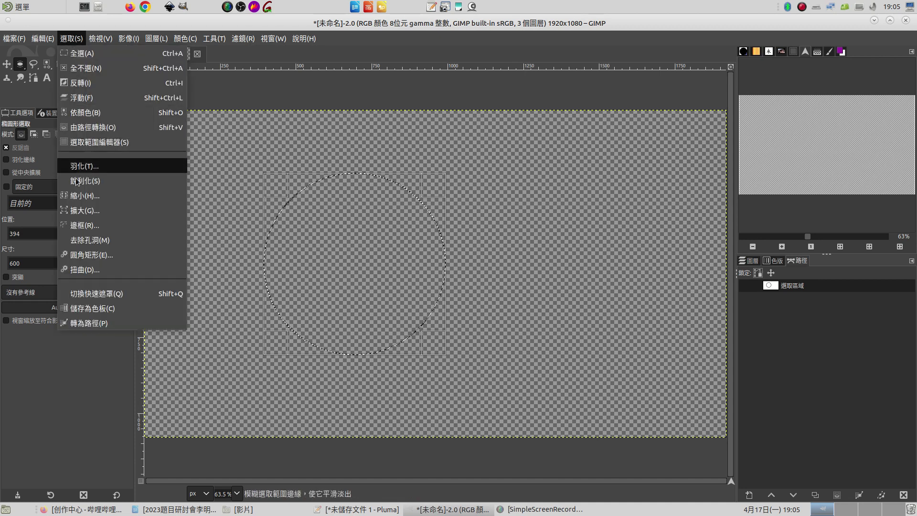
{"action": "left_click", "coordinate": [84, 210]}
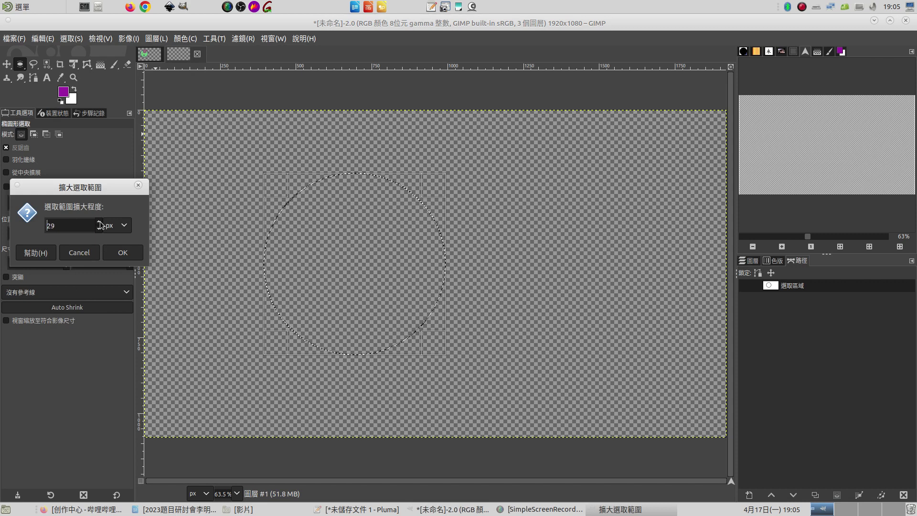
{"action": "left_click", "coordinate": [122, 253]}
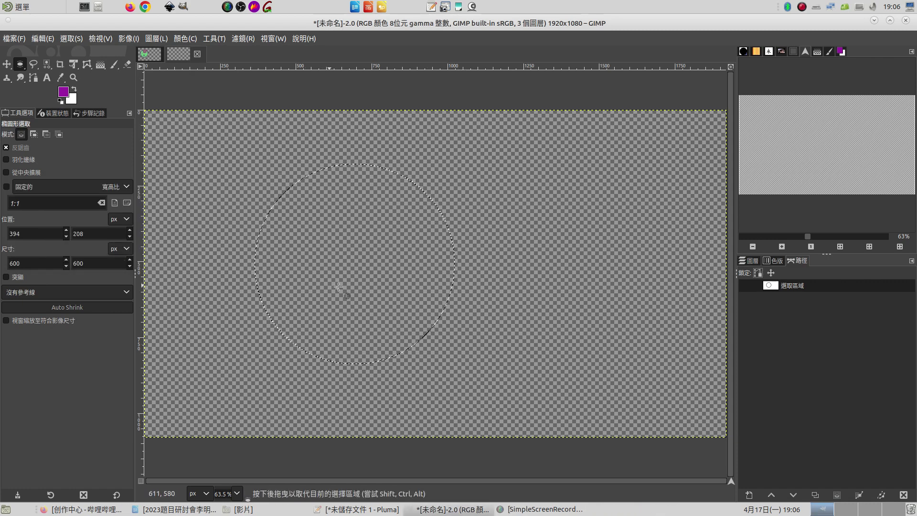
Subtract the saved circle path from the enlarged selection so that a ring is selected.
{"action": "left_click", "coordinate": [755, 262]}
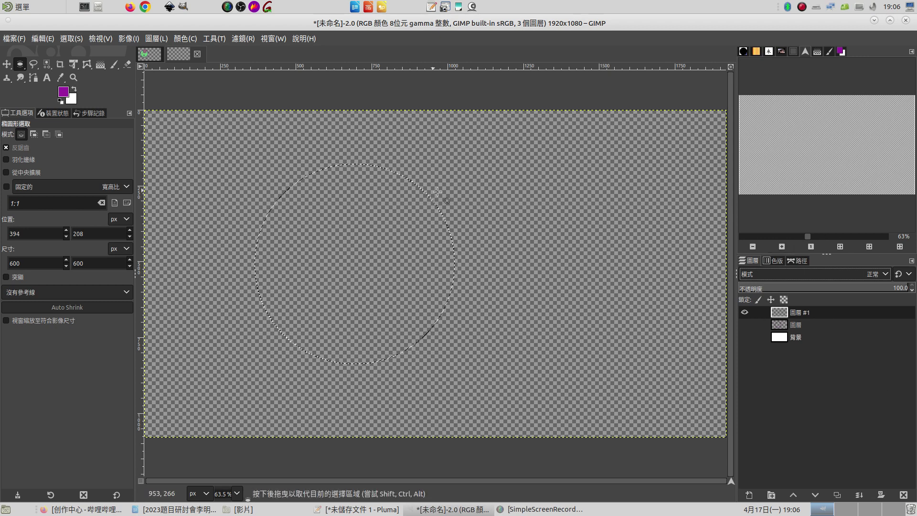
{"action": "left_click", "coordinate": [797, 261]}
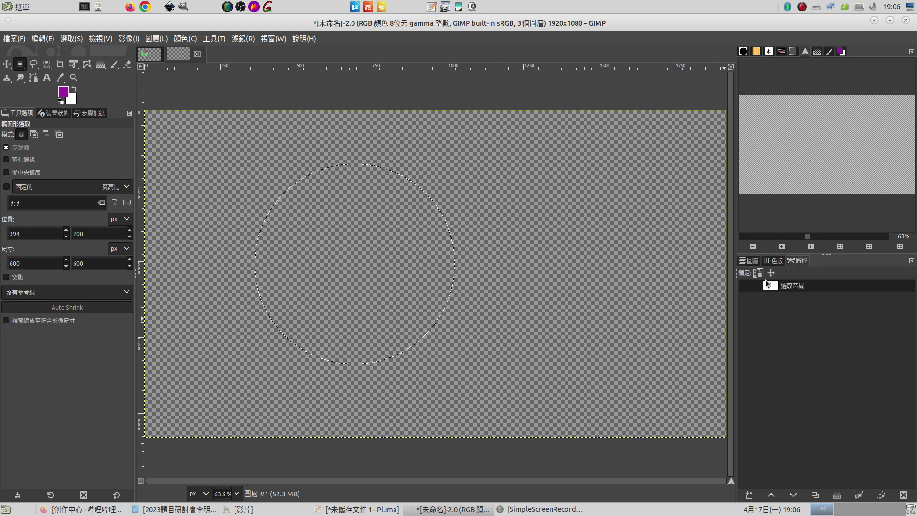
{"action": "right_click", "coordinate": [796, 292]}
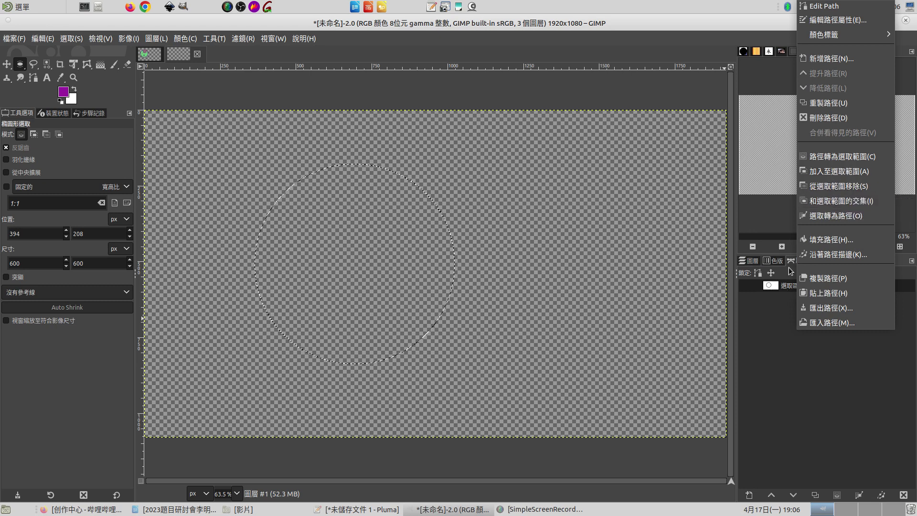
{"action": "left_click", "coordinate": [832, 188]}
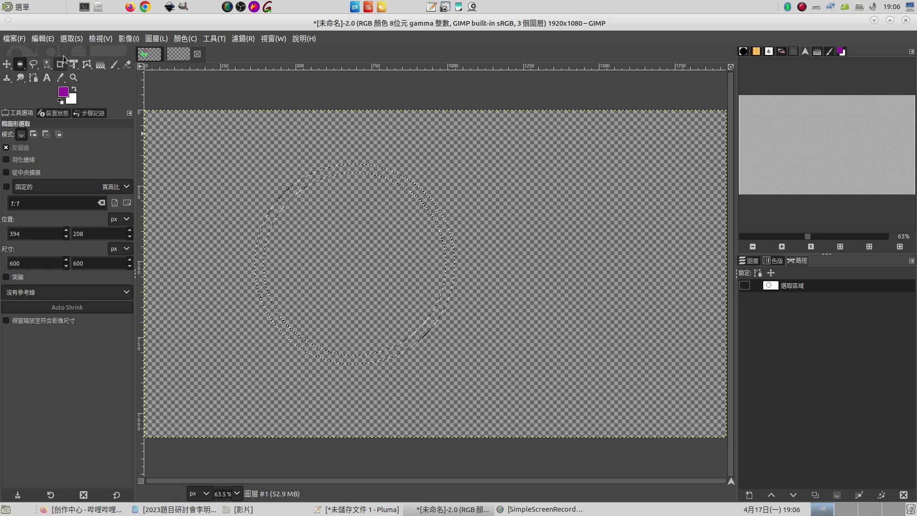
Fill the ring selection with the purple foreground colour and clear the selection.
{"action": "left_click", "coordinate": [41, 38]}
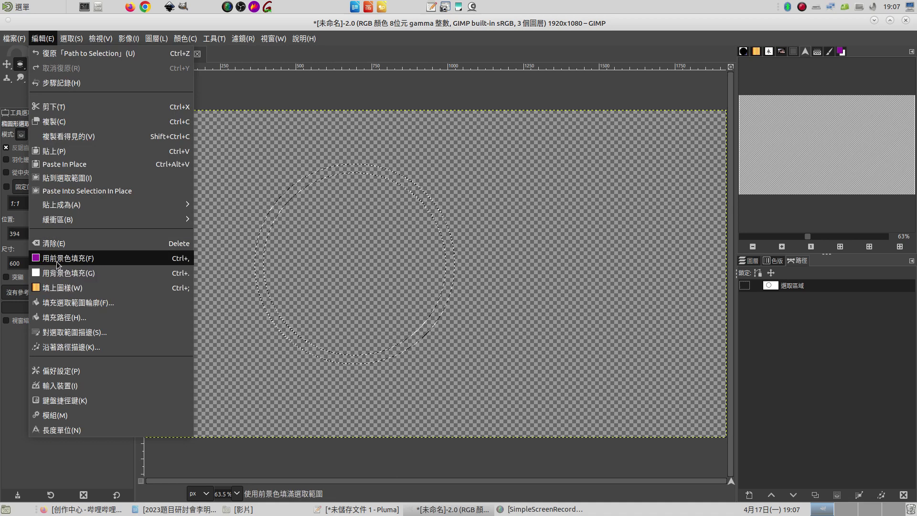
{"action": "left_click", "coordinate": [57, 261]}
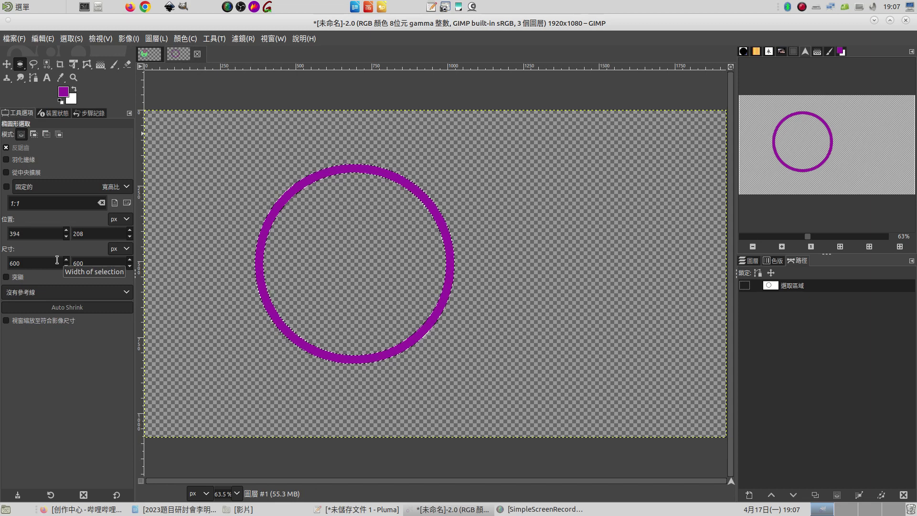
{"action": "left_click", "coordinate": [64, 39]}
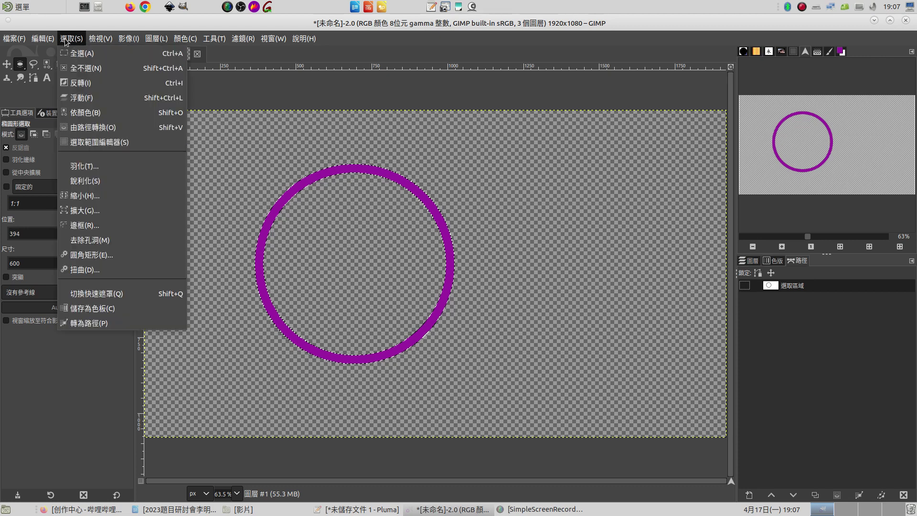
{"action": "left_click", "coordinate": [84, 71]}
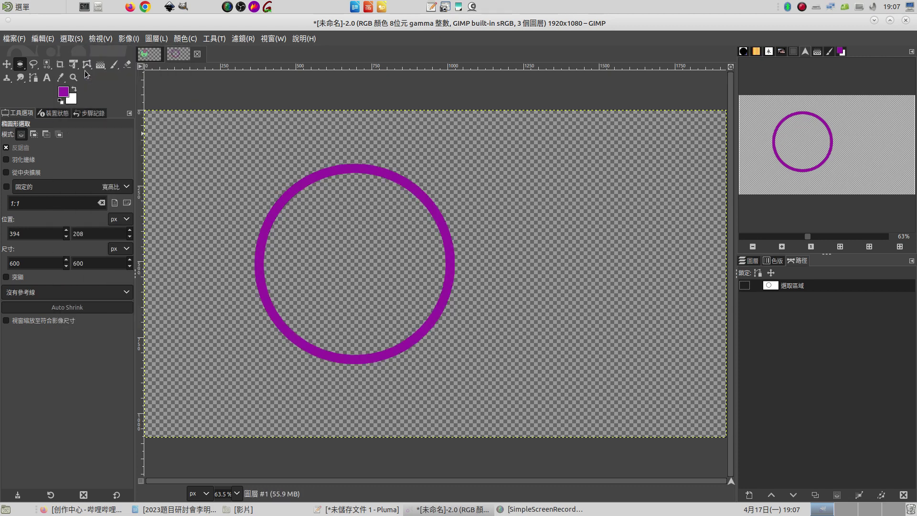
Convert the circle path back to a selection, and clear that selection.
{"action": "right_click", "coordinate": [794, 288]}
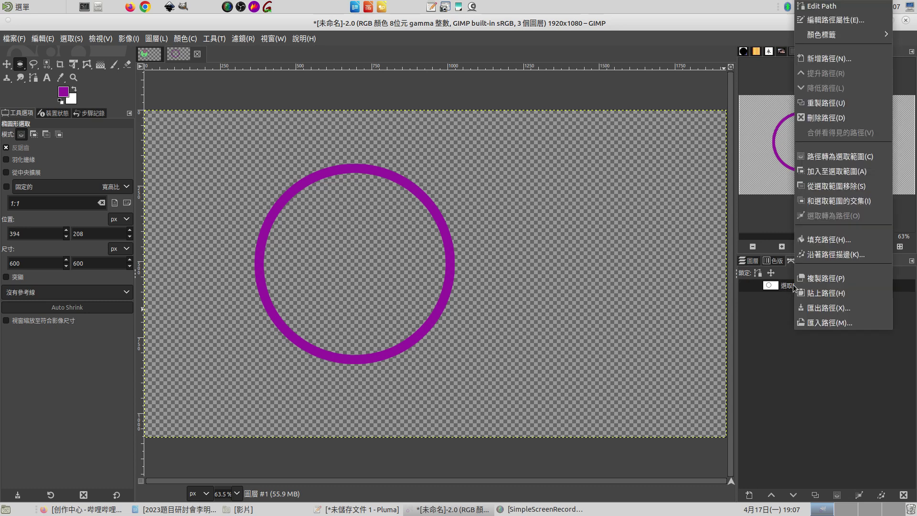
{"action": "left_click", "coordinate": [841, 159]}
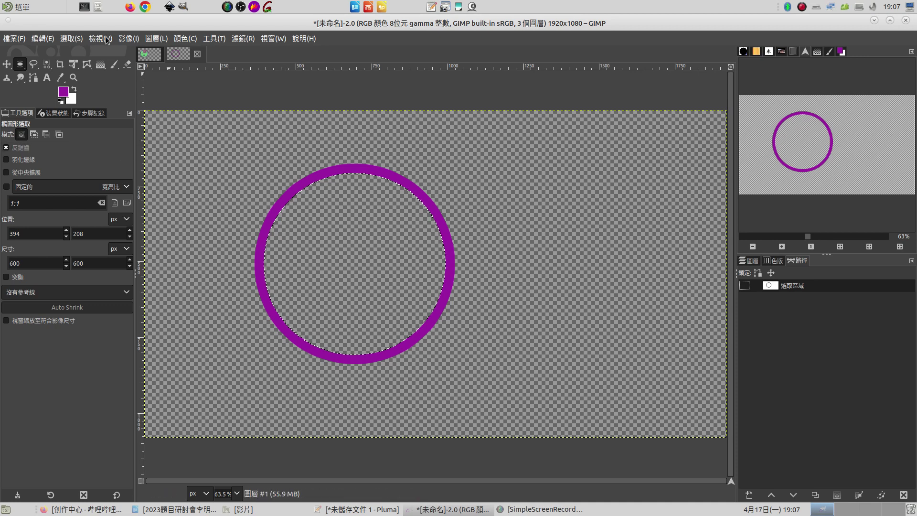
{"action": "left_click", "coordinate": [66, 38]}
{"action": "left_click", "coordinate": [83, 72]}
Hide the layer with the purple ring and add a new transparent layer above it.
{"action": "left_click", "coordinate": [747, 262]}
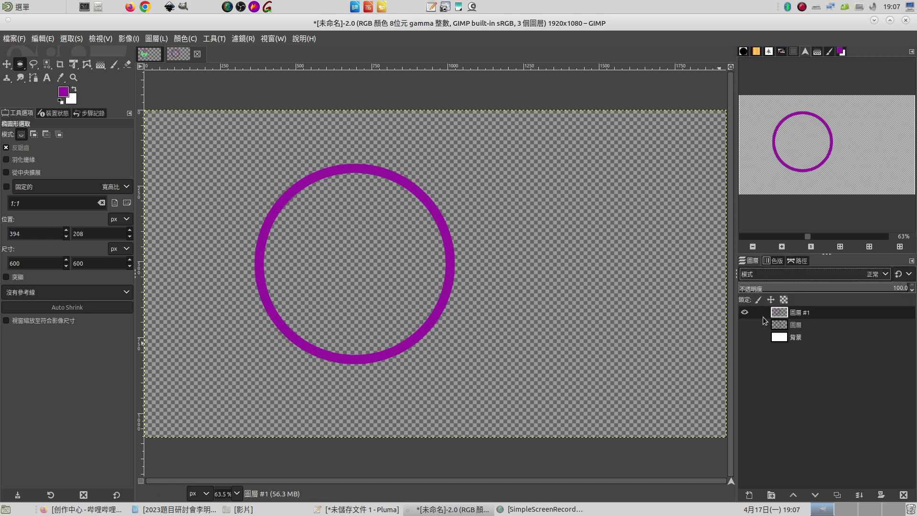
{"action": "left_click", "coordinate": [744, 312]}
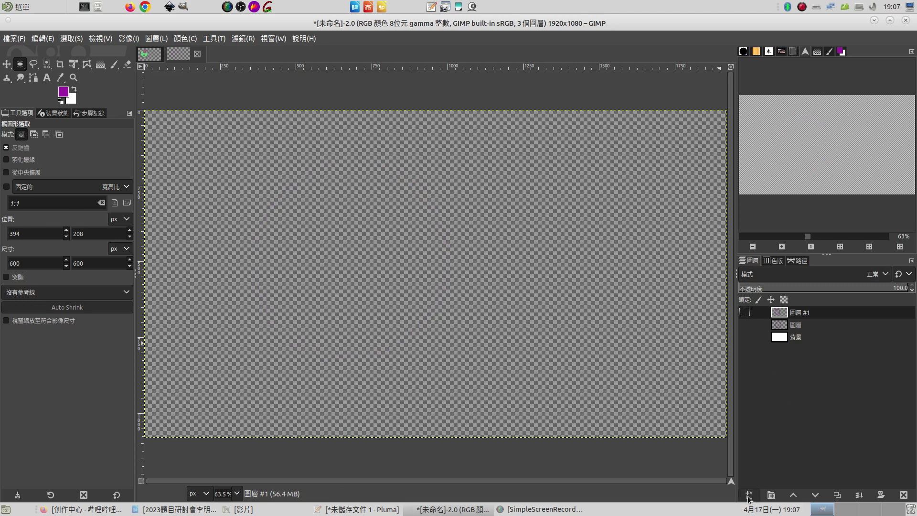
{"action": "left_click", "coordinate": [749, 496]}
{"action": "left_click", "coordinate": [862, 495]}
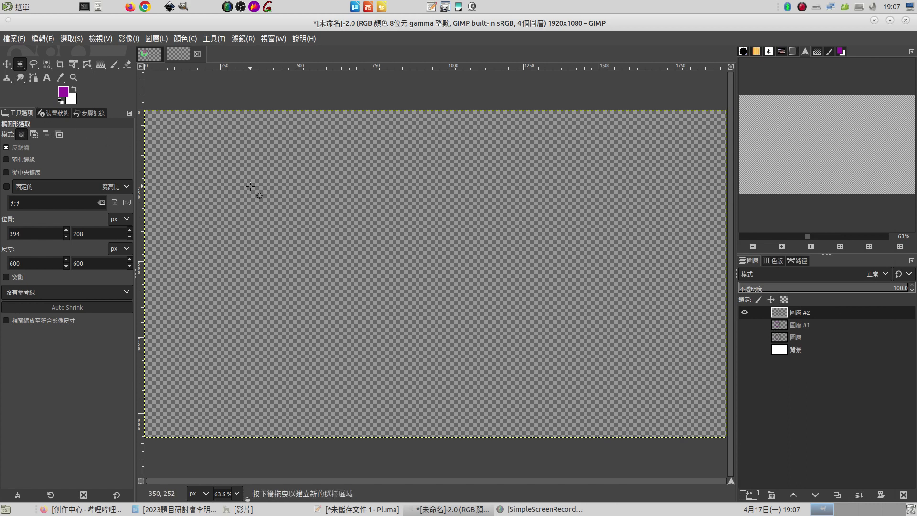
Select a circle 487 × 487 px at 364, 241 on the new layer and fill it with the purple foreground colour.
{"action": "left_click_drag", "start_coordinate": [254, 185], "coordinate": [402, 330]}
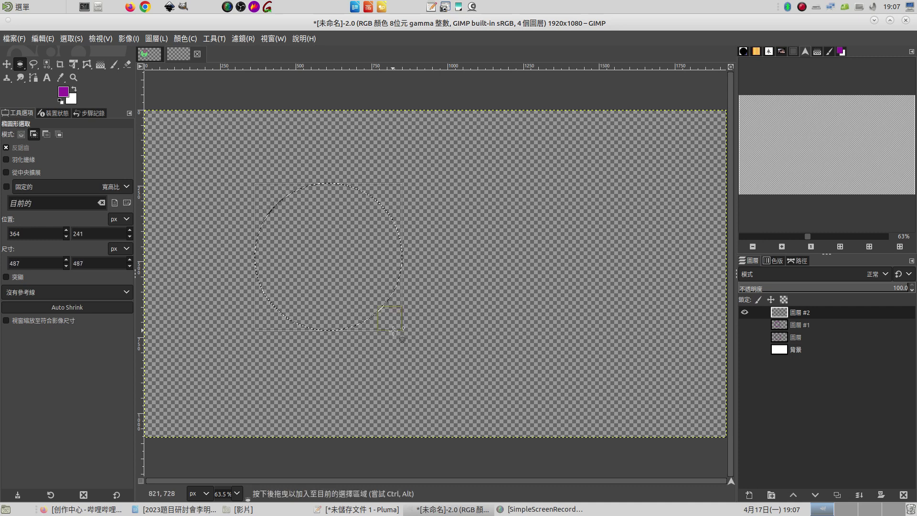
{"action": "left_click", "coordinate": [41, 38]}
{"action": "left_click", "coordinate": [50, 256]}
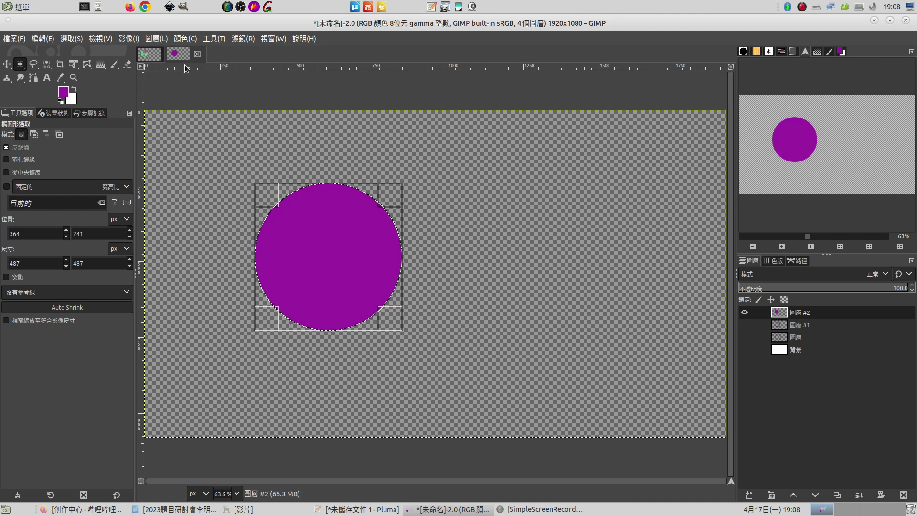
Grow the selection around the filled purple circle by 30 px.
{"action": "left_click", "coordinate": [72, 37]}
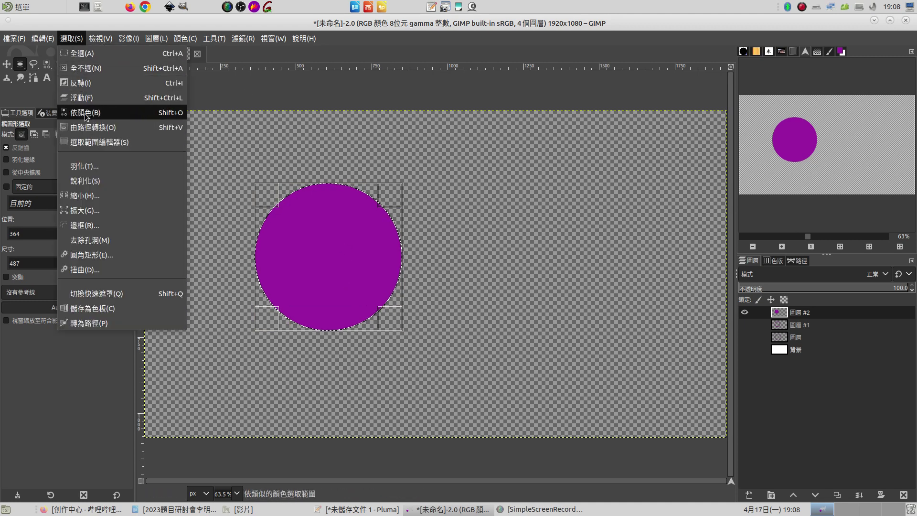
{"action": "left_click", "coordinate": [90, 211]}
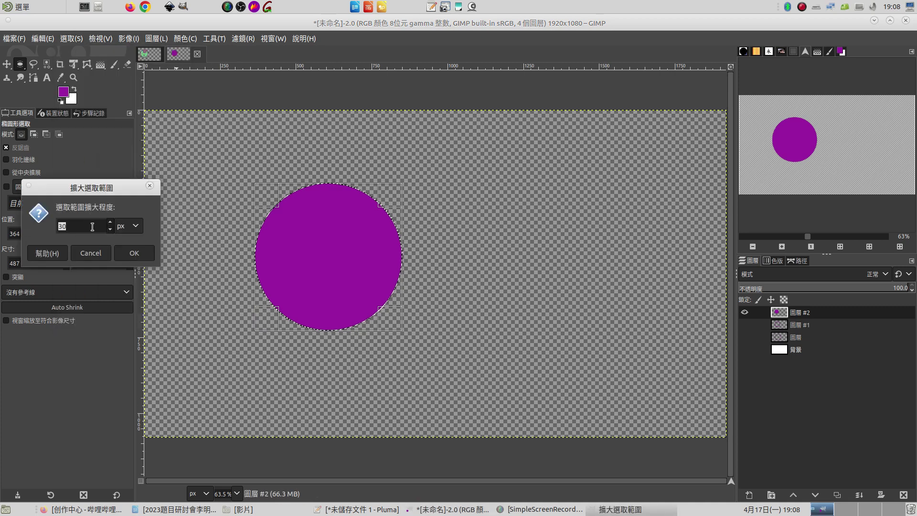
{"action": "left_click", "coordinate": [130, 253]}
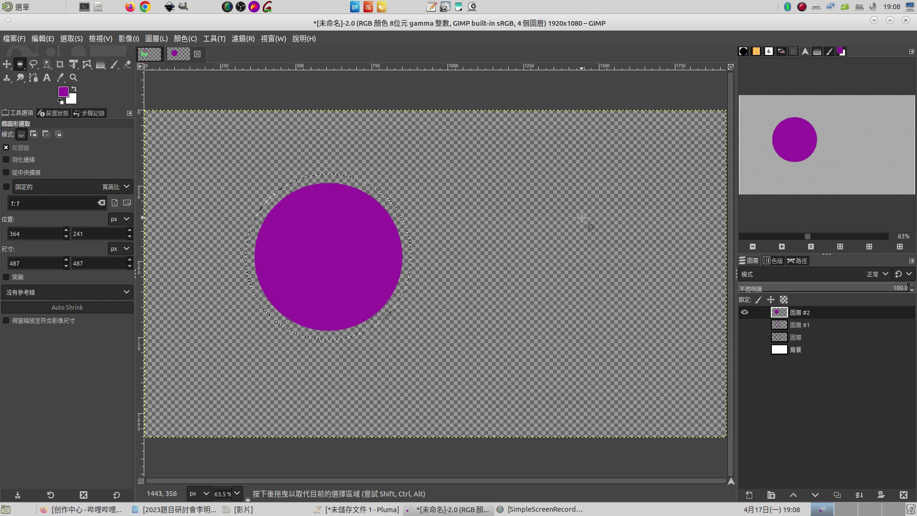
Subtract the purple circle's layer alpha from the grown selection, leaving a ring-shaped selection around the circle.
{"action": "right_click", "coordinate": [329, 236]}
{"action": "mouse_move", "coordinate": [361, 329]}
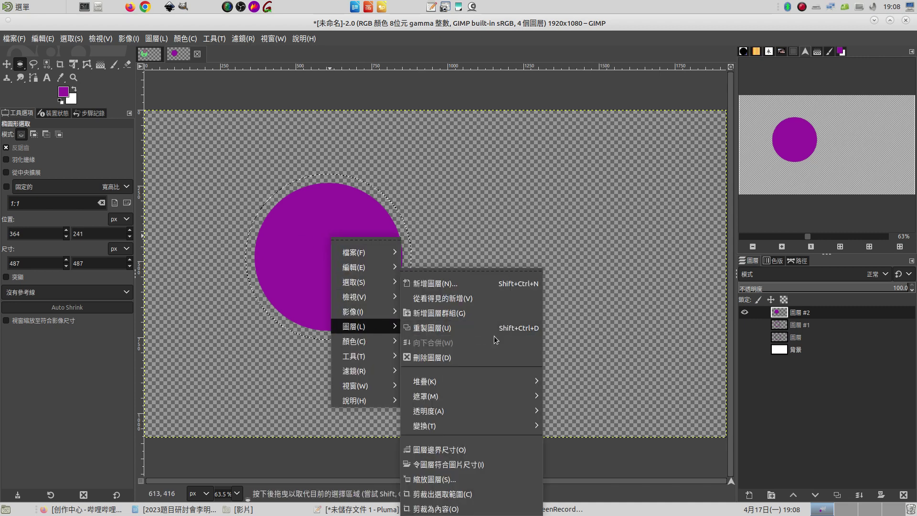
{"action": "mouse_move", "coordinate": [486, 410]}
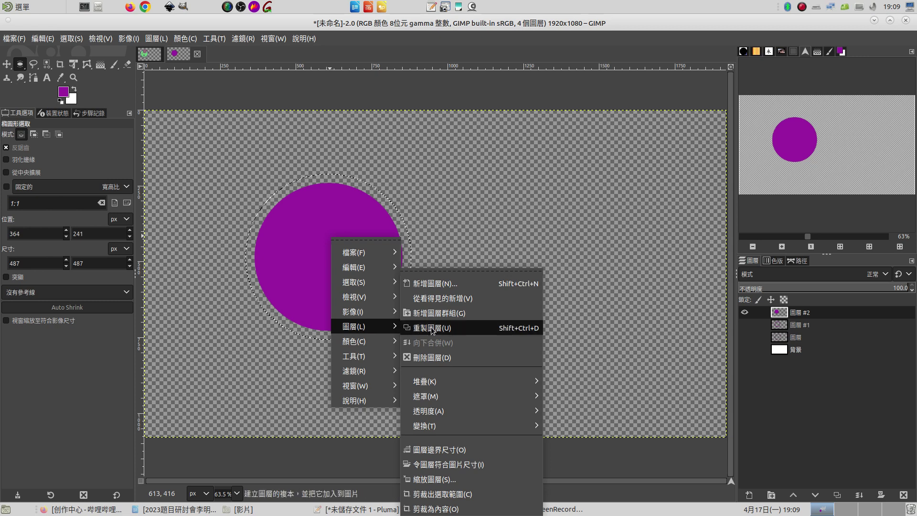
{"action": "key", "text": "Escape"}
{"action": "left_click", "coordinate": [353, 328]}
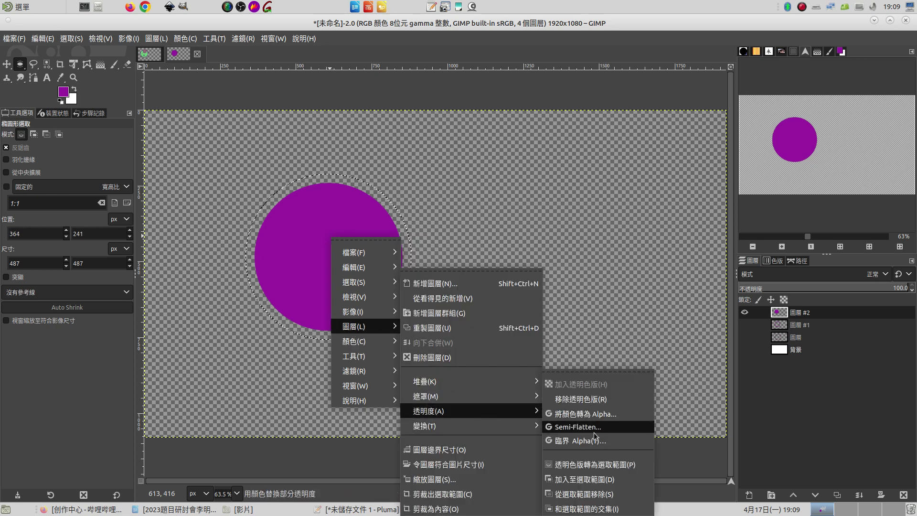
{"action": "left_click", "coordinate": [597, 496]}
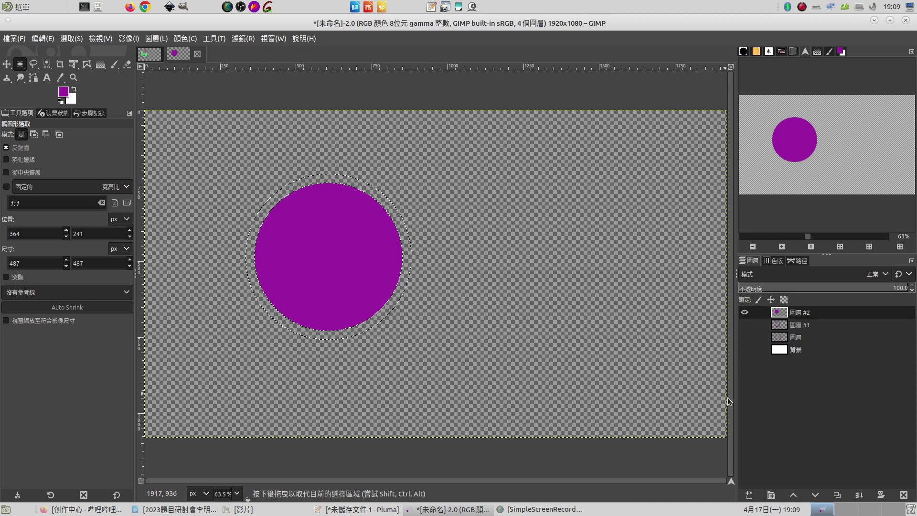
Add a new 1920 × 1080 px transparent layer and fill the ring-shaped selection on it with a green foreground colour.
{"action": "left_click", "coordinate": [749, 495]}
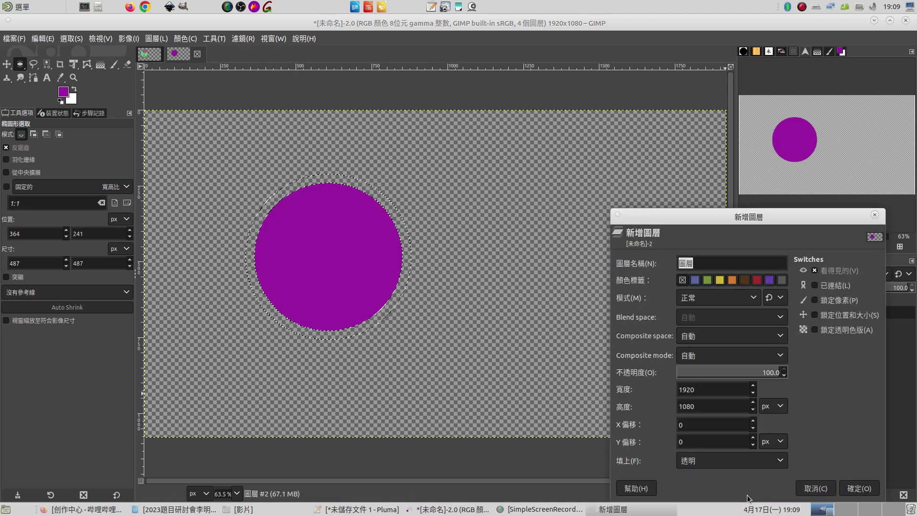
{"action": "left_click", "coordinate": [858, 491]}
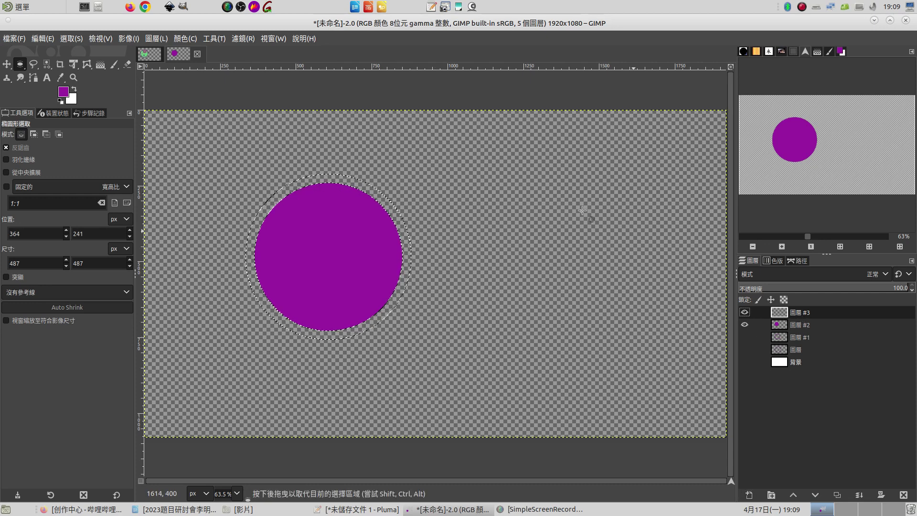
{"action": "left_click", "coordinate": [65, 92]}
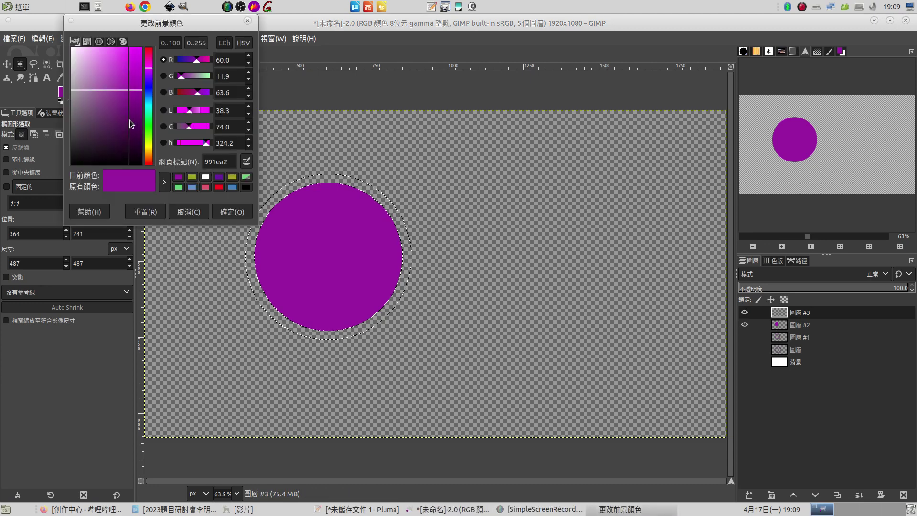
{"action": "left_click", "coordinate": [178, 187]}
{"action": "left_click", "coordinate": [224, 213]}
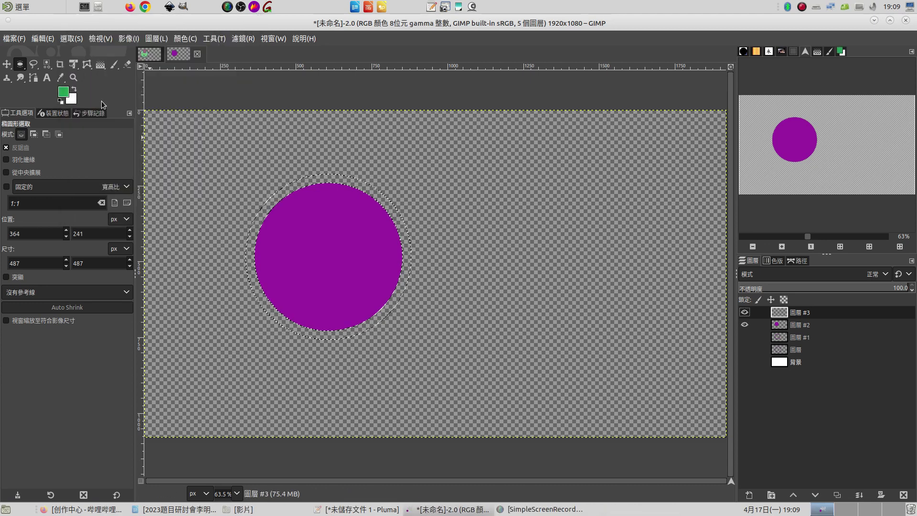
{"action": "left_click", "coordinate": [46, 39]}
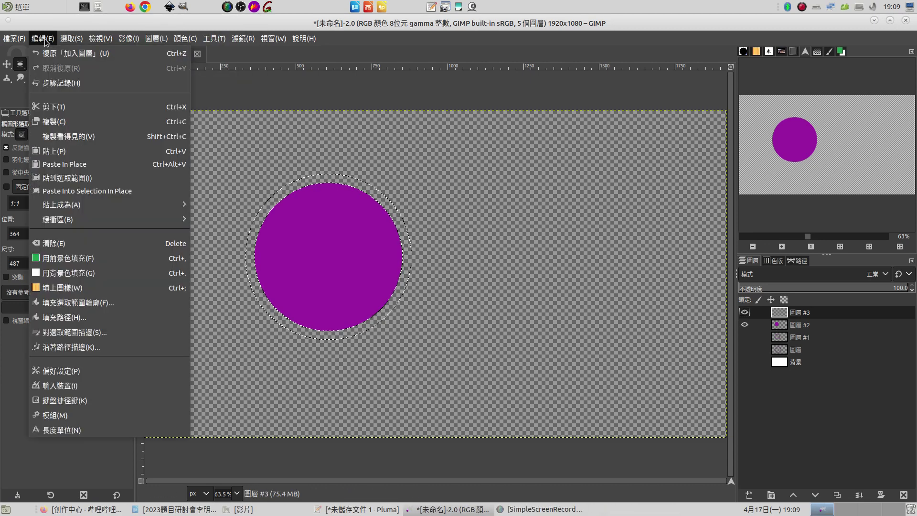
{"action": "left_click", "coordinate": [60, 259]}
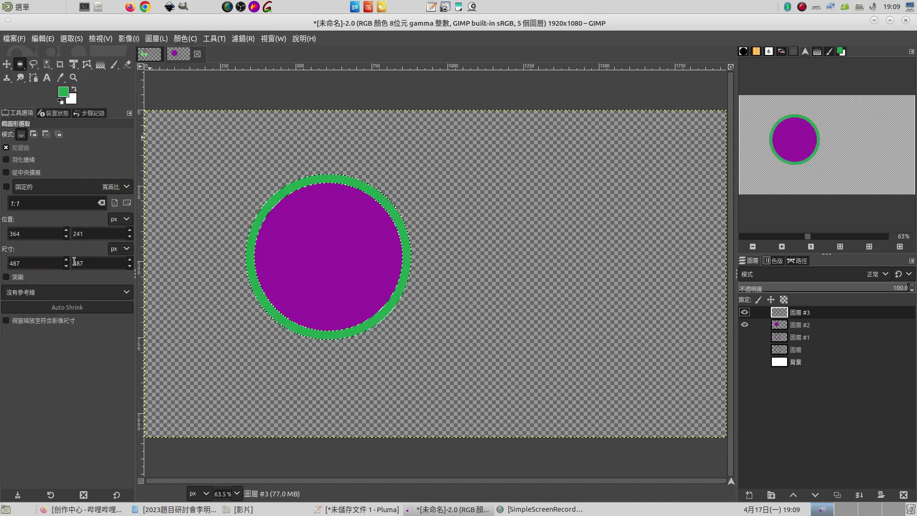
{"action": "left_click", "coordinate": [745, 323]}
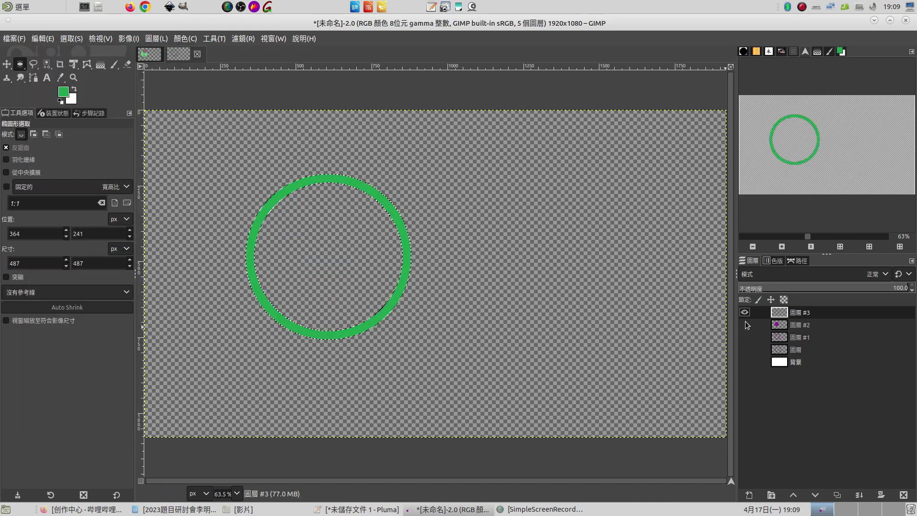
{"action": "left_click", "coordinate": [745, 324]}
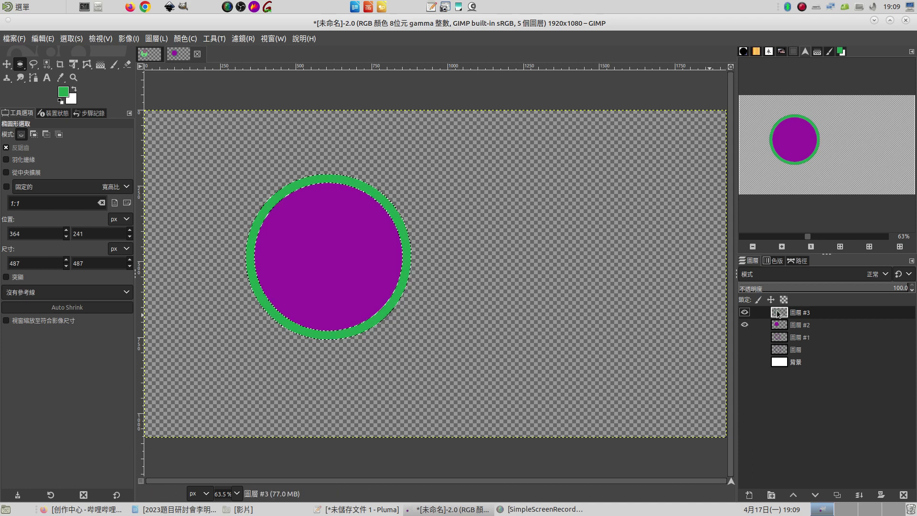
{"action": "left_click", "coordinate": [237, 38]}
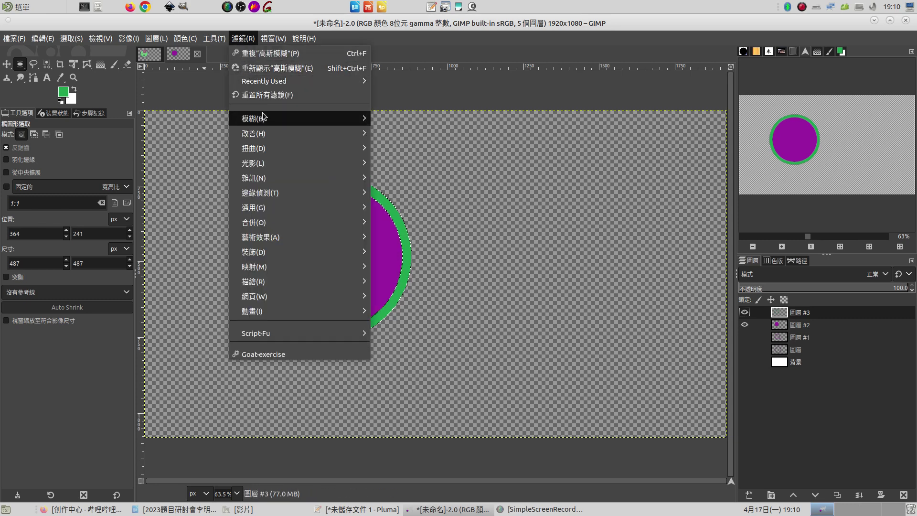
{"action": "mouse_move", "coordinate": [268, 118]}
{"action": "left_click", "coordinate": [452, 133]}
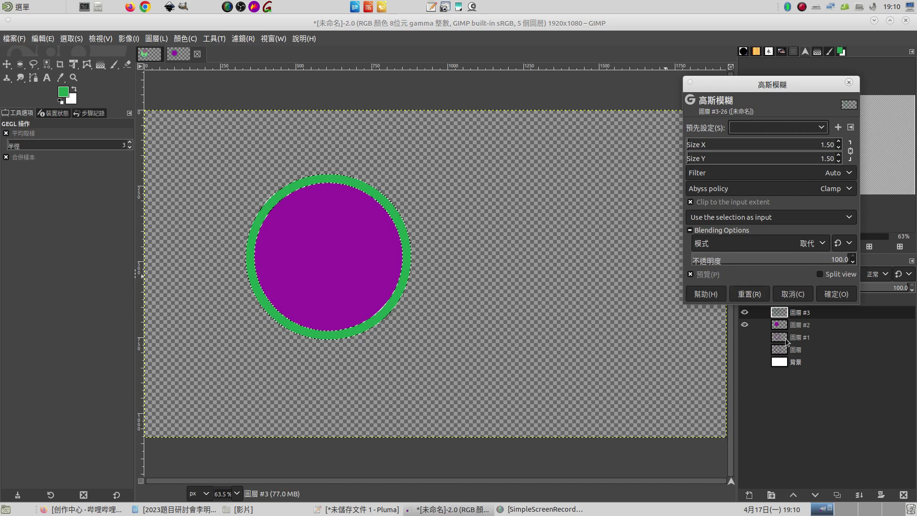
{"action": "left_click_drag", "start_coordinate": [764, 84], "coordinate": [593, 83]}
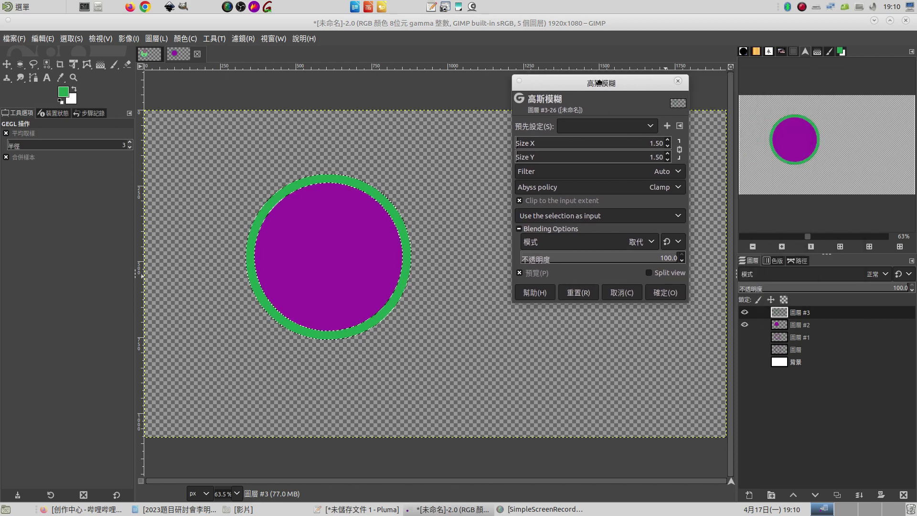
{"action": "left_click", "coordinate": [808, 316]}
{"action": "mouse_move", "coordinate": [536, 144]}
{"action": "left_mouse_down"}
{"action": "mouse_move", "coordinate": [587, 147]}
{"action": "mouse_move", "coordinate": [523, 148]}
{"action": "mouse_move", "coordinate": [536, 146]}
{"action": "left_mouse_up"}
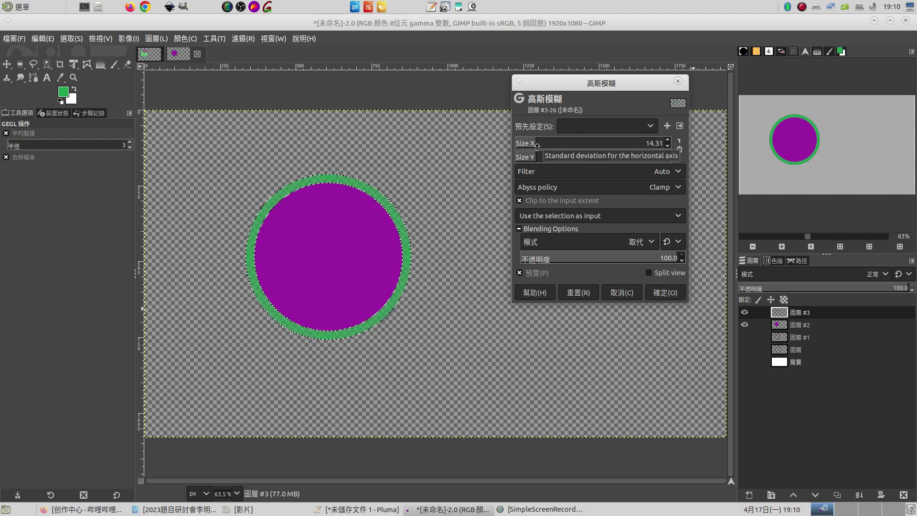
{"action": "left_click", "coordinate": [621, 292]}
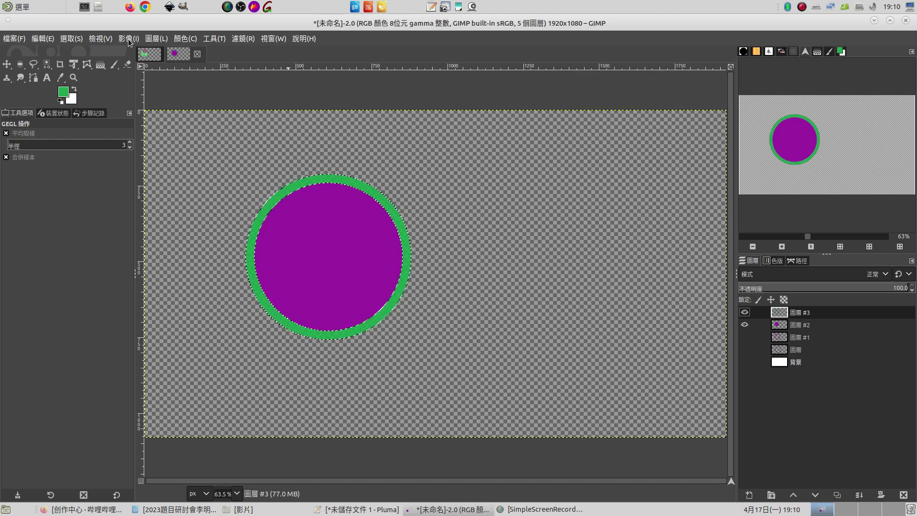
Clear the selection and inspect the green ring by briefly hiding the purple circle's layer.
{"action": "left_click", "coordinate": [69, 38]}
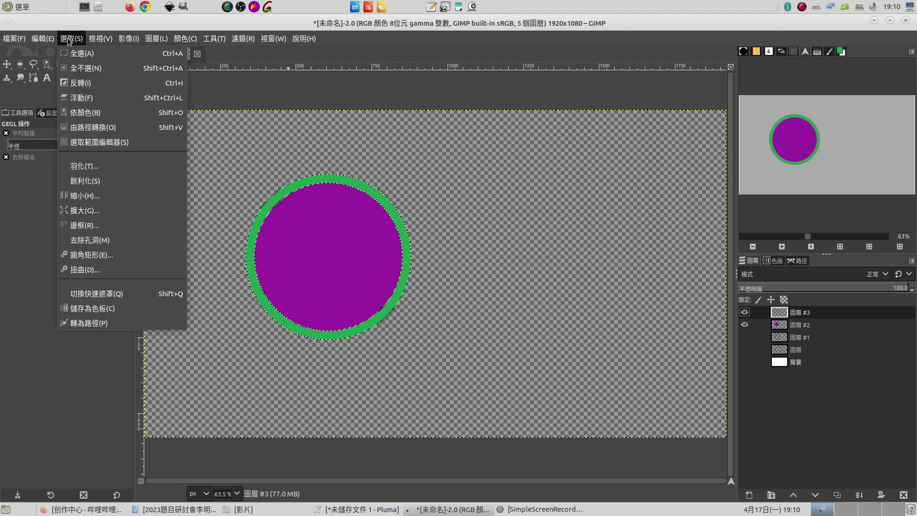
{"action": "left_click", "coordinate": [88, 69]}
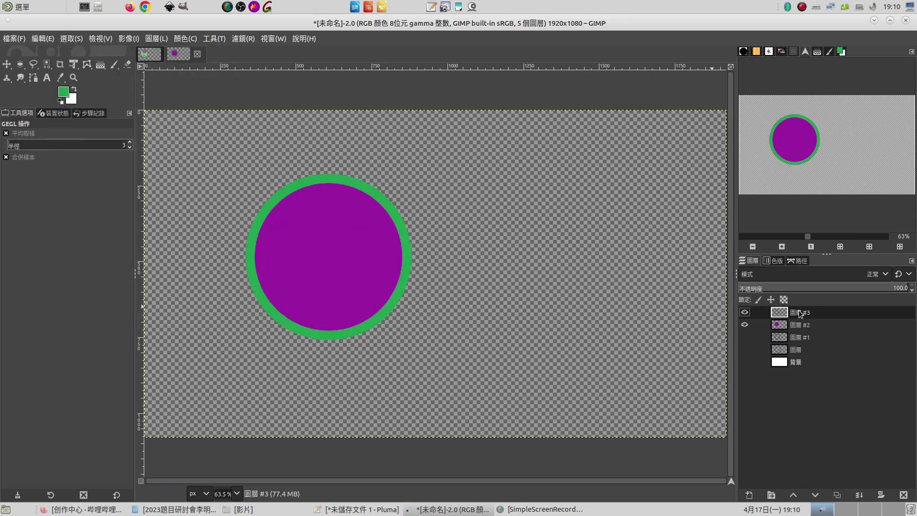
{"action": "left_click", "coordinate": [744, 325]}
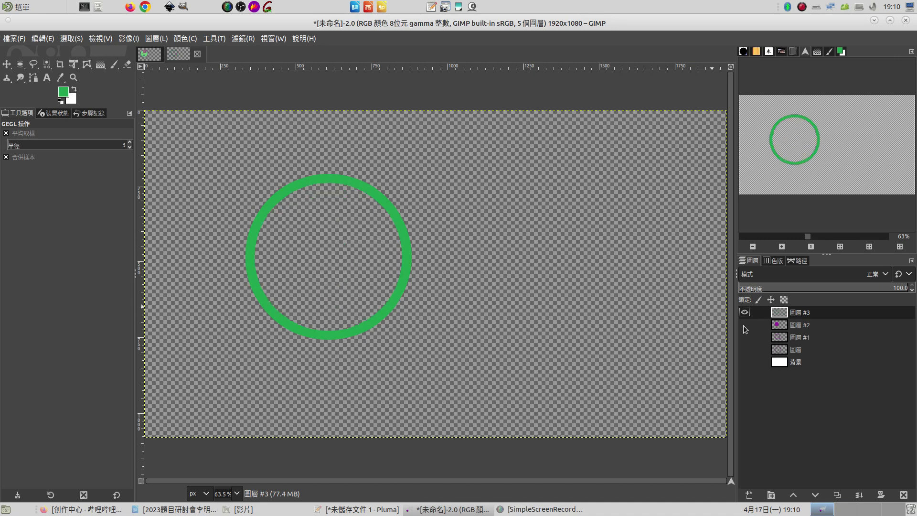
{"action": "left_click", "coordinate": [744, 325]}
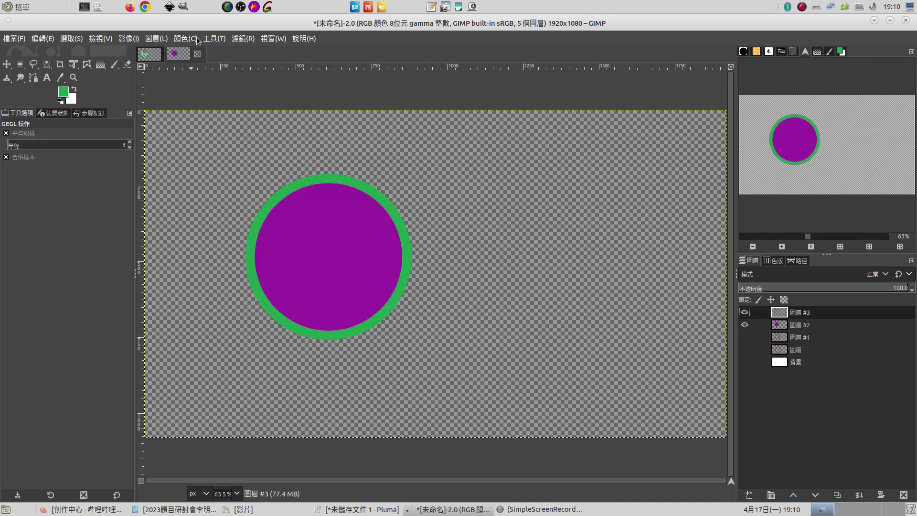
Apply a Gaussian blur with Size X 15.59 to the green ring's layer and move that layer below the purple circle's layer.
{"action": "left_click", "coordinate": [239, 38]}
{"action": "mouse_move", "coordinate": [263, 120]}
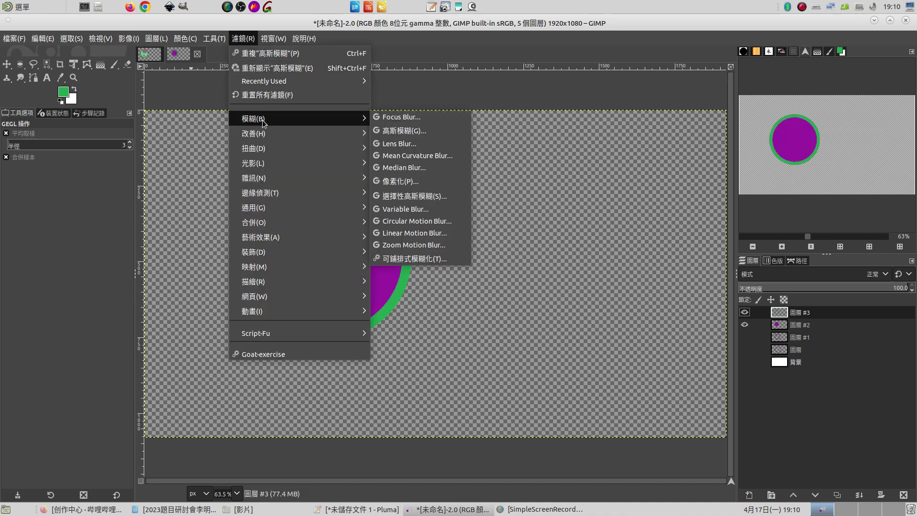
{"action": "left_click", "coordinate": [422, 130]}
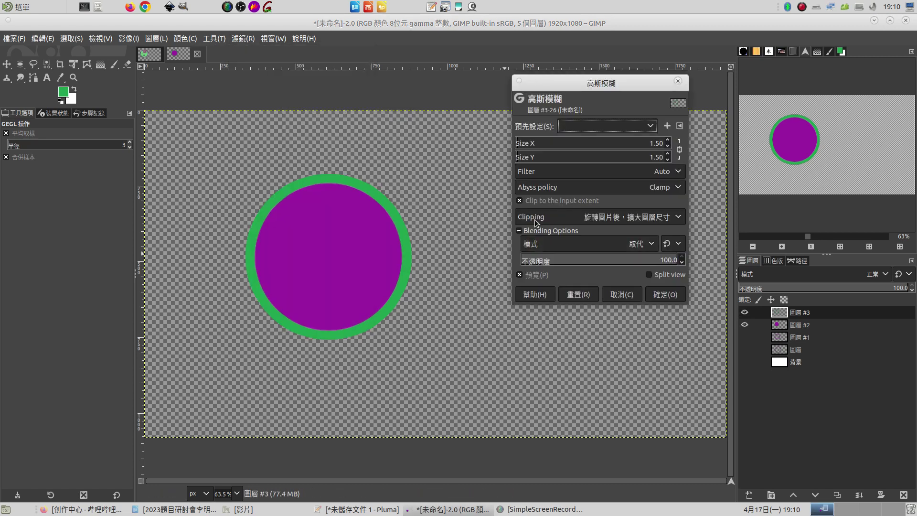
{"action": "left_click_drag", "start_coordinate": [522, 150], "coordinate": [537, 148]}
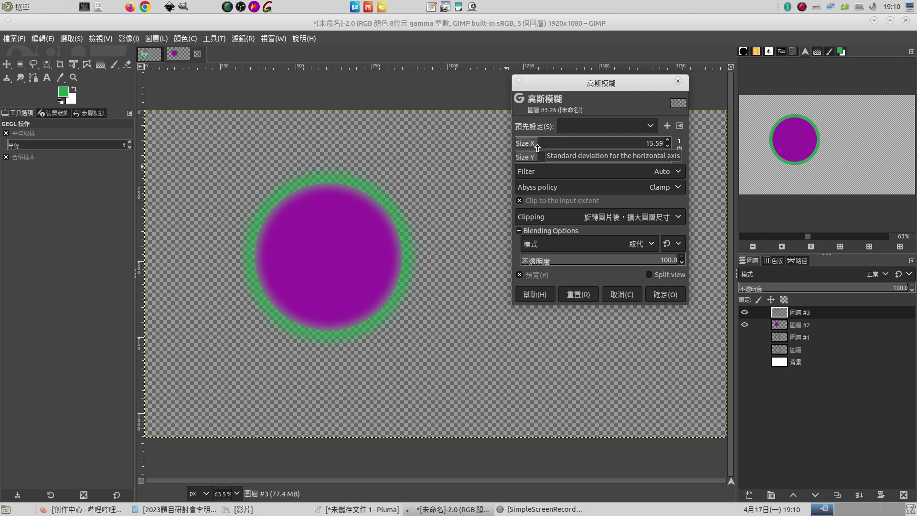
{"action": "left_click", "coordinate": [672, 295]}
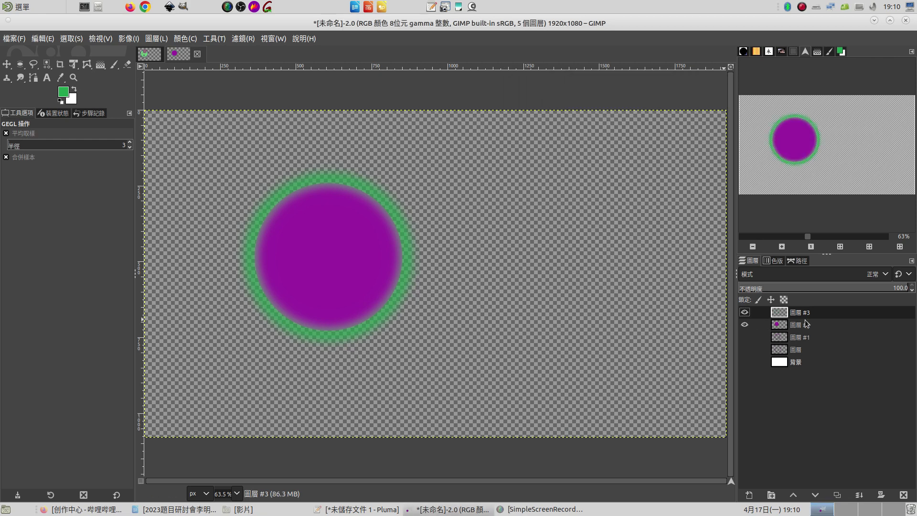
{"action": "left_click_drag", "start_coordinate": [802, 316], "coordinate": [808, 334]}
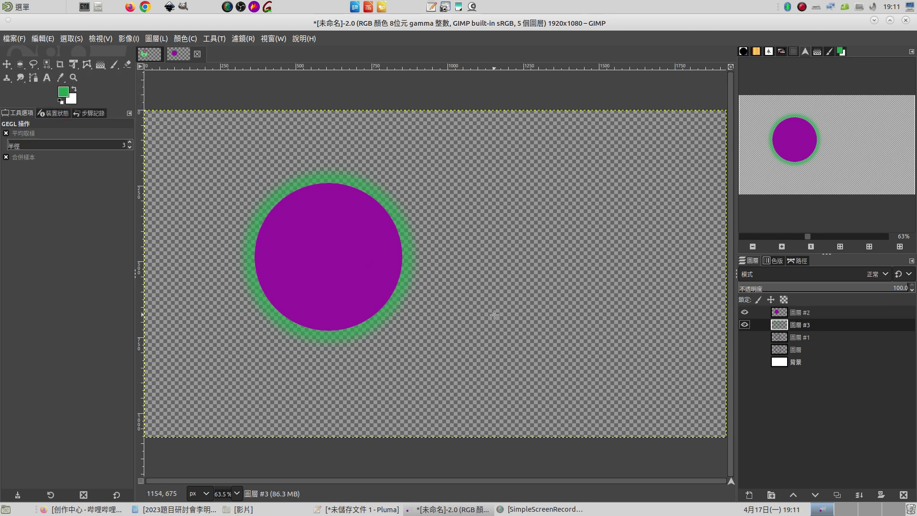
{"action": "right_click", "coordinate": [330, 238]}
{"action": "mouse_move", "coordinate": [365, 329]}
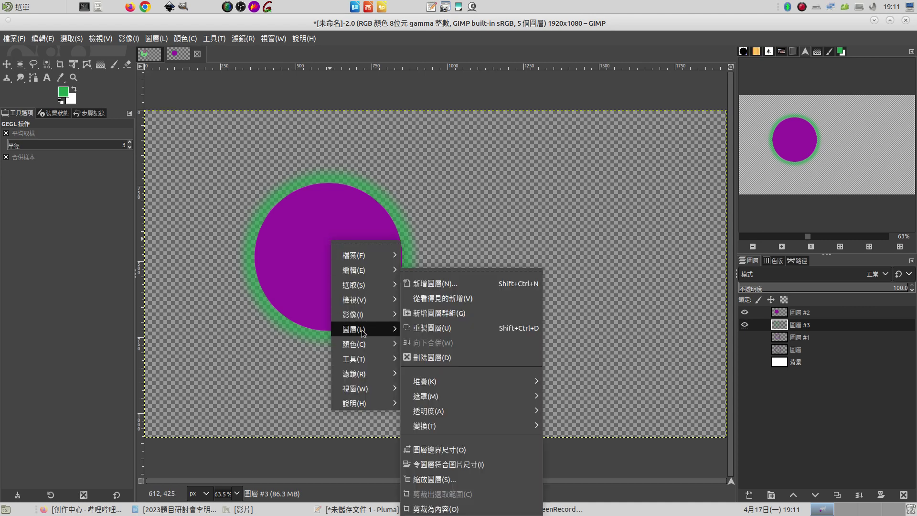
{"action": "mouse_move", "coordinate": [456, 412]}
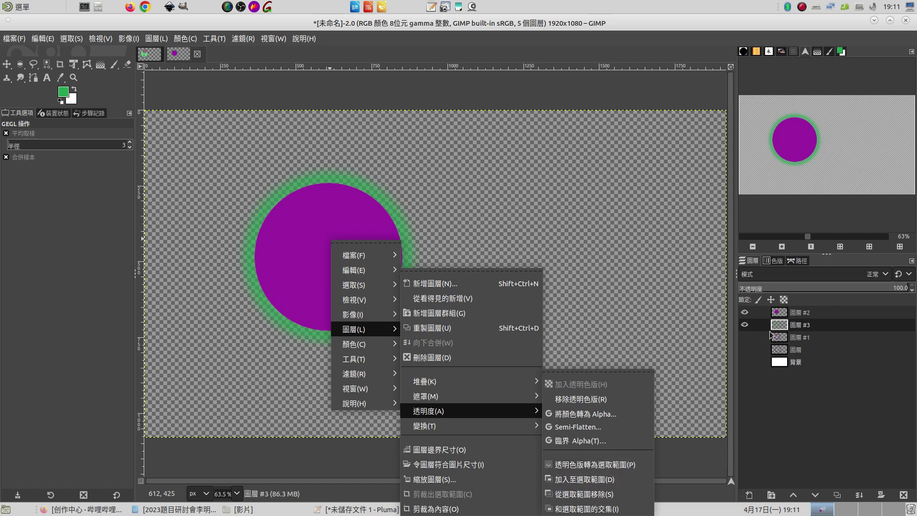
{"action": "left_click", "coordinate": [782, 315]}
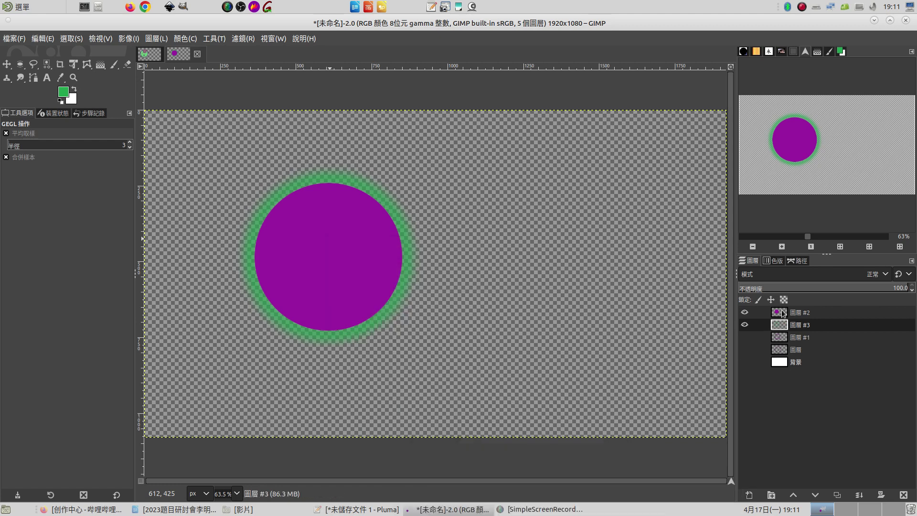
Hide the blurred green ring's layer and turn the alpha of the purple circle's layer into a selection.
{"action": "left_click", "coordinate": [783, 315]}
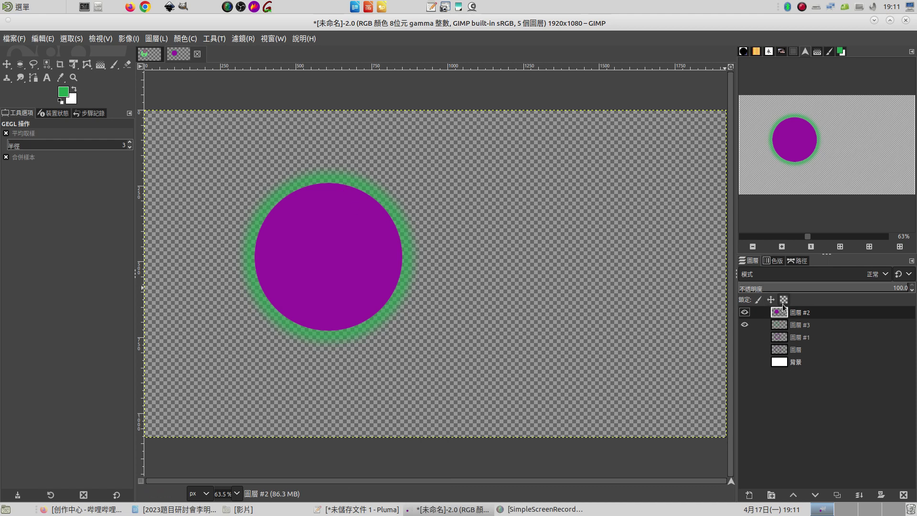
{"action": "left_click", "coordinate": [744, 325]}
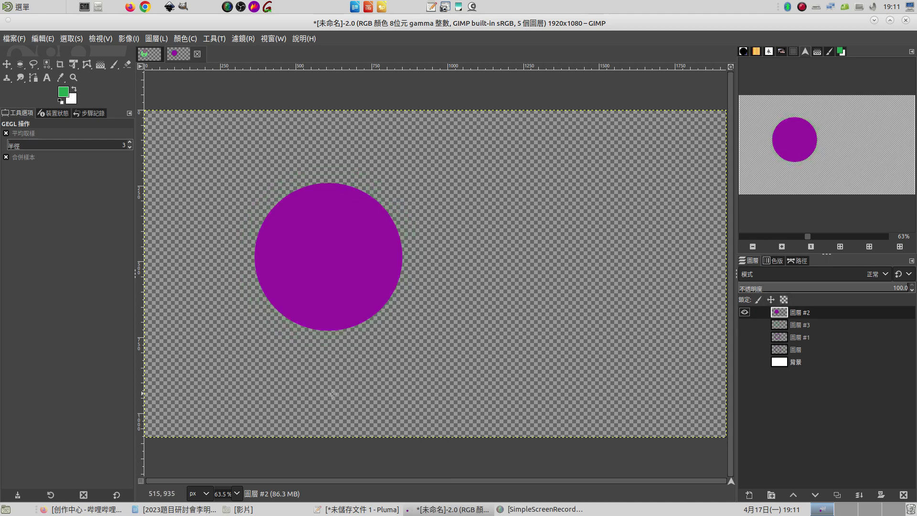
{"action": "right_click", "coordinate": [368, 234]}
{"action": "mouse_move", "coordinate": [401, 323]}
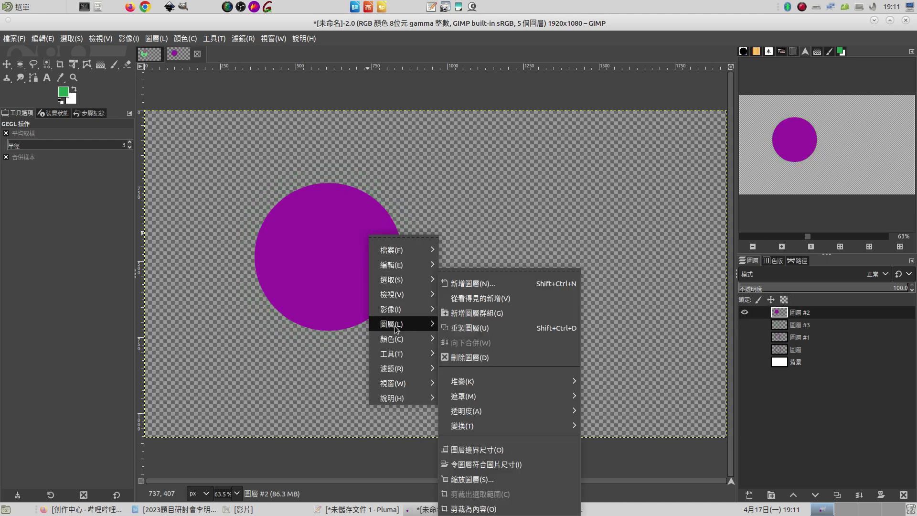
{"action": "mouse_move", "coordinate": [523, 410]}
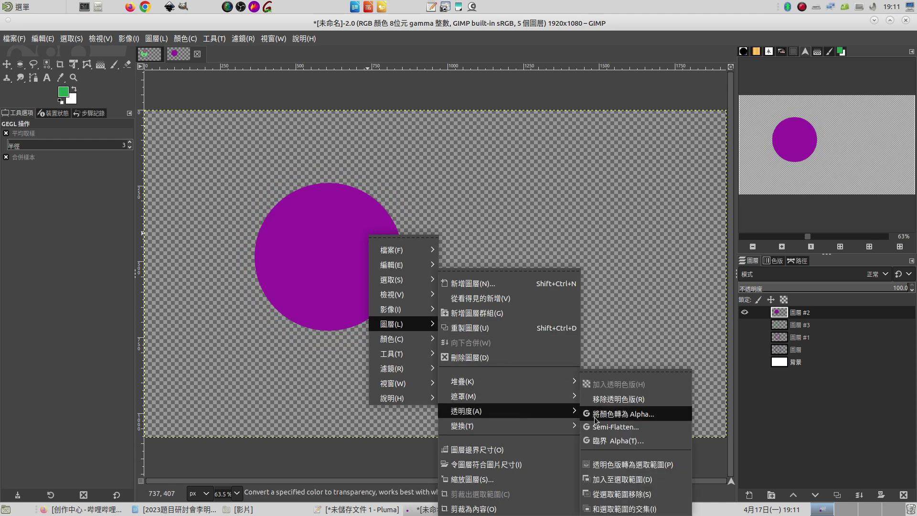
{"action": "left_click", "coordinate": [636, 468]}
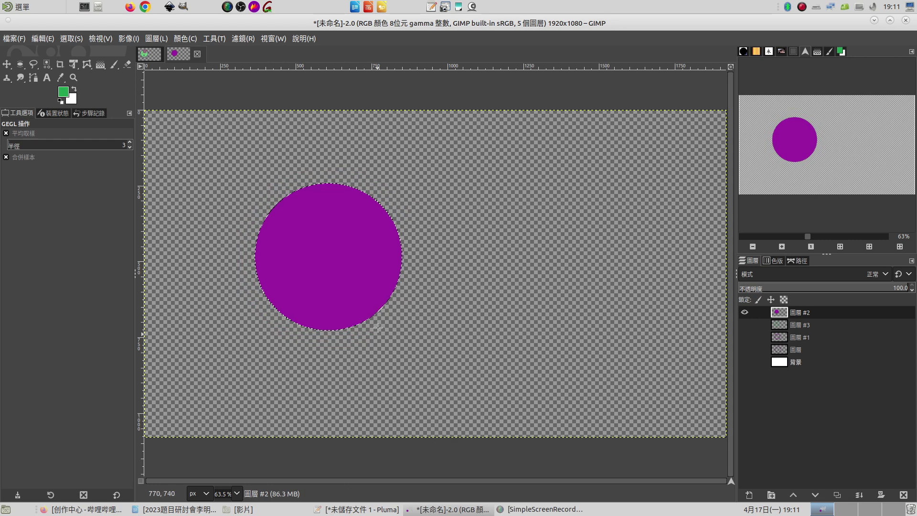
{"action": "right_click", "coordinate": [340, 270]}
{"action": "mouse_move", "coordinate": [382, 362]}
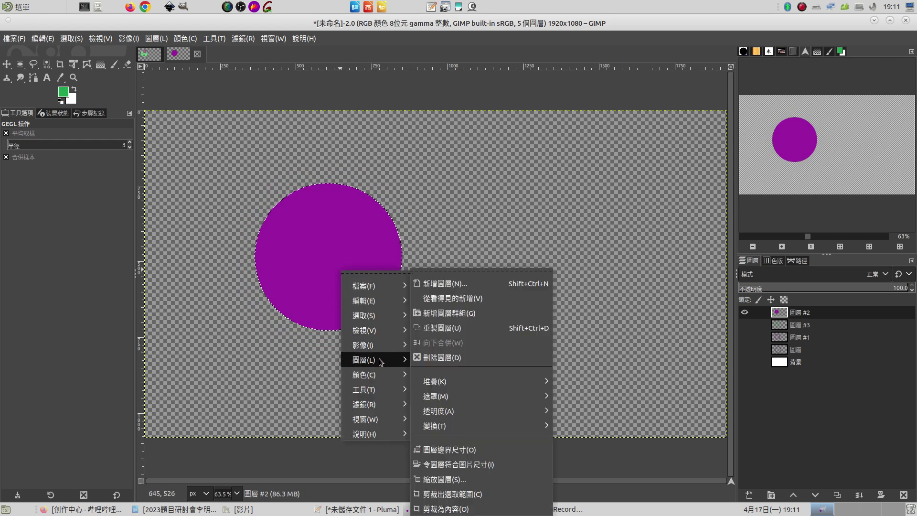
{"action": "mouse_move", "coordinate": [500, 407]}
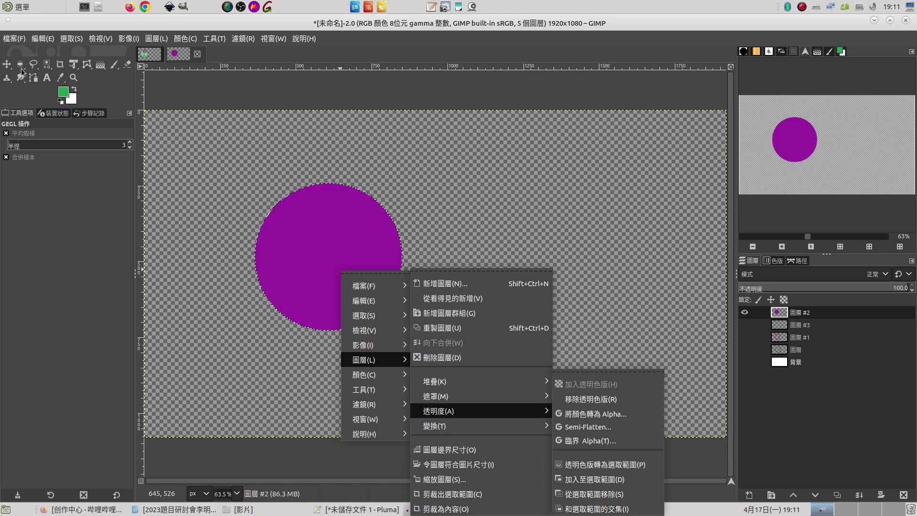
{"action": "left_click", "coordinate": [625, 187]}
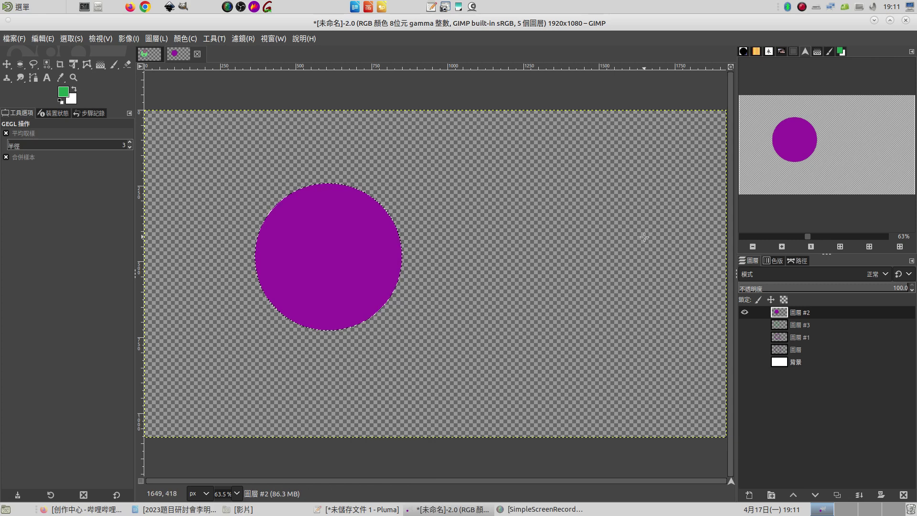
Switch to the other open image with the green cut-out circle and the outlined 50 lettering.
{"action": "left_click", "coordinate": [149, 54]}
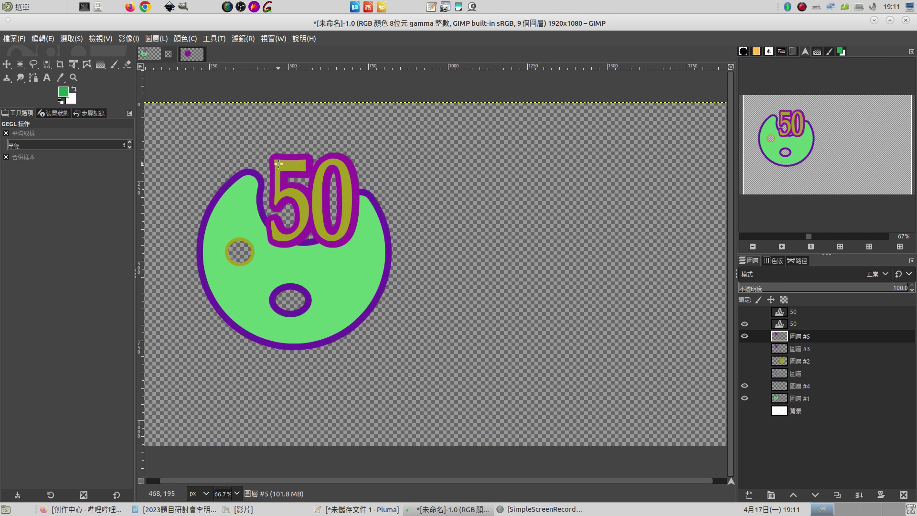